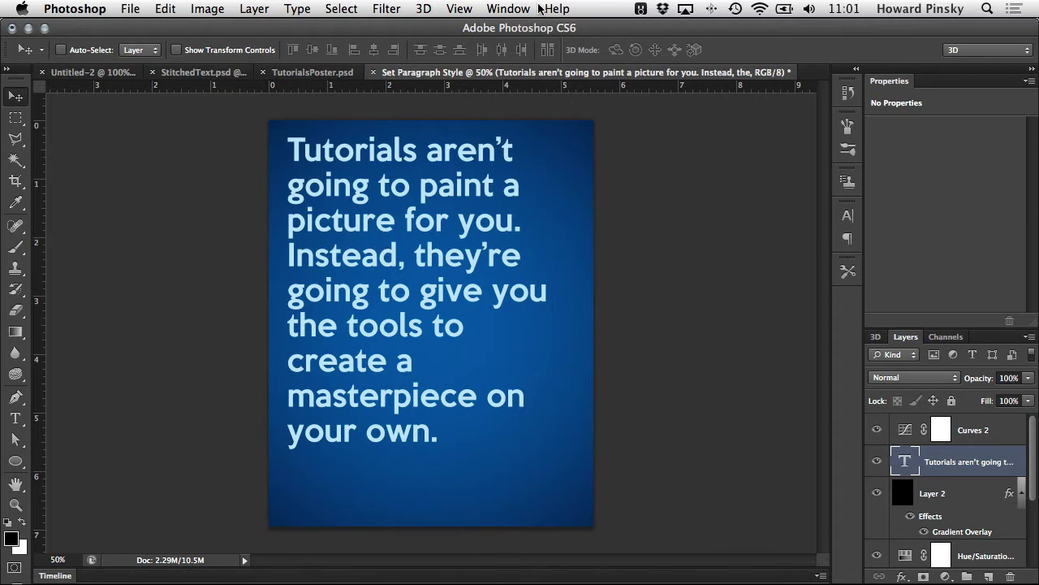
Open the Character panel from the Window menu, view the Paragraph tab, then return to Character
left_click(509, 9)
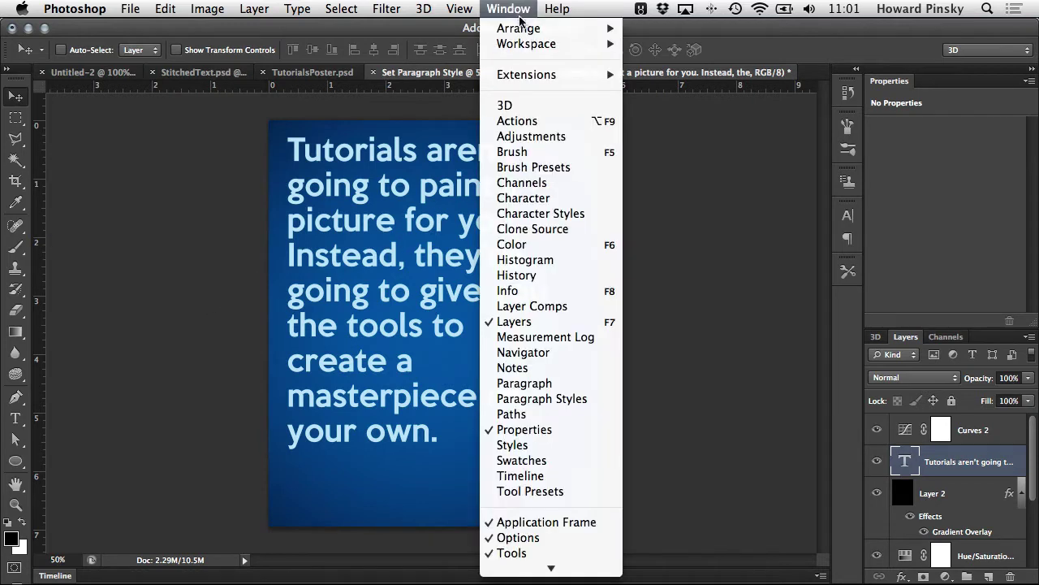
left_click(574, 200)
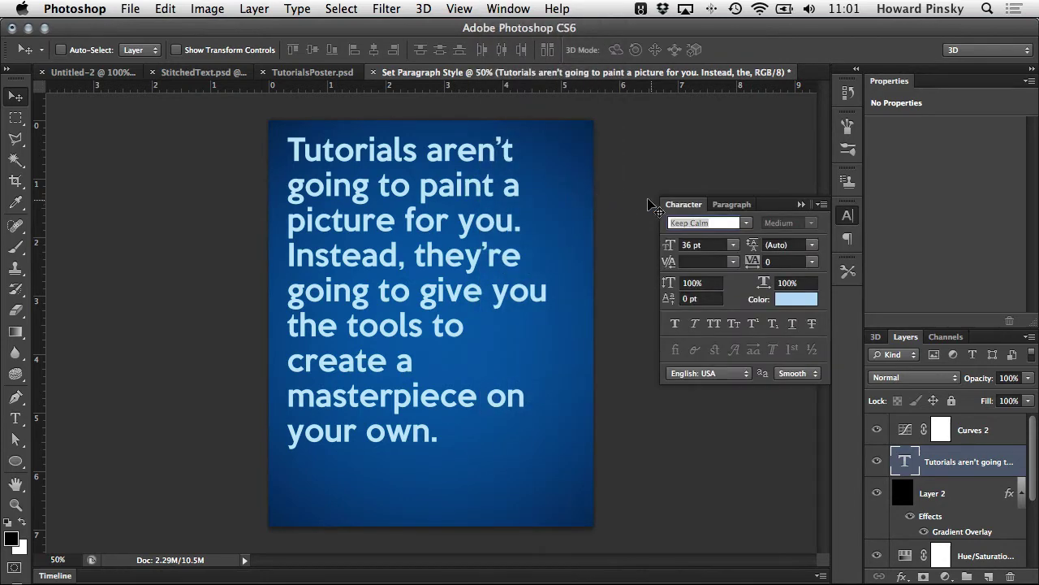
left_click(733, 206)
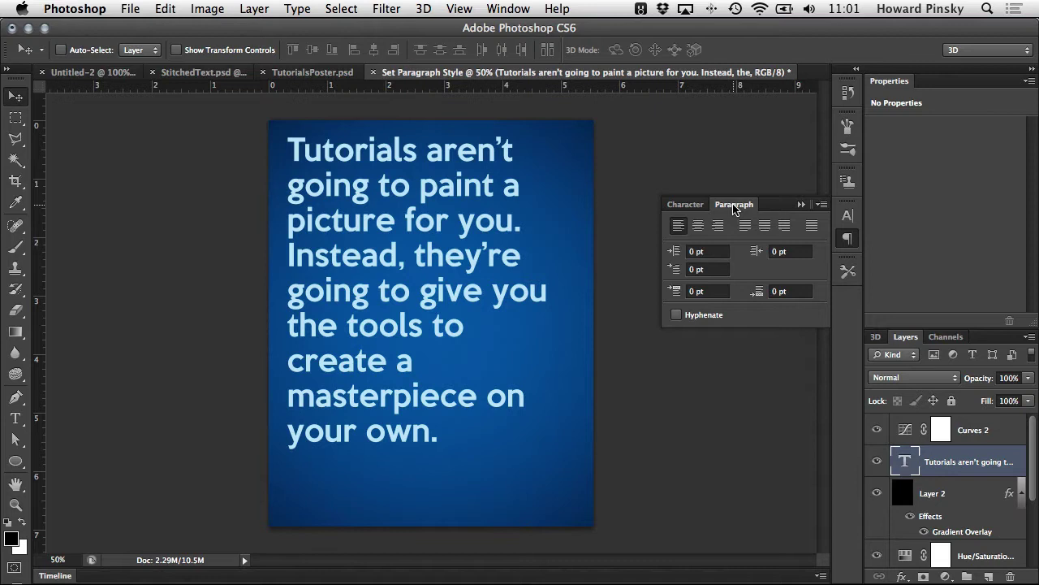
left_click(686, 204)
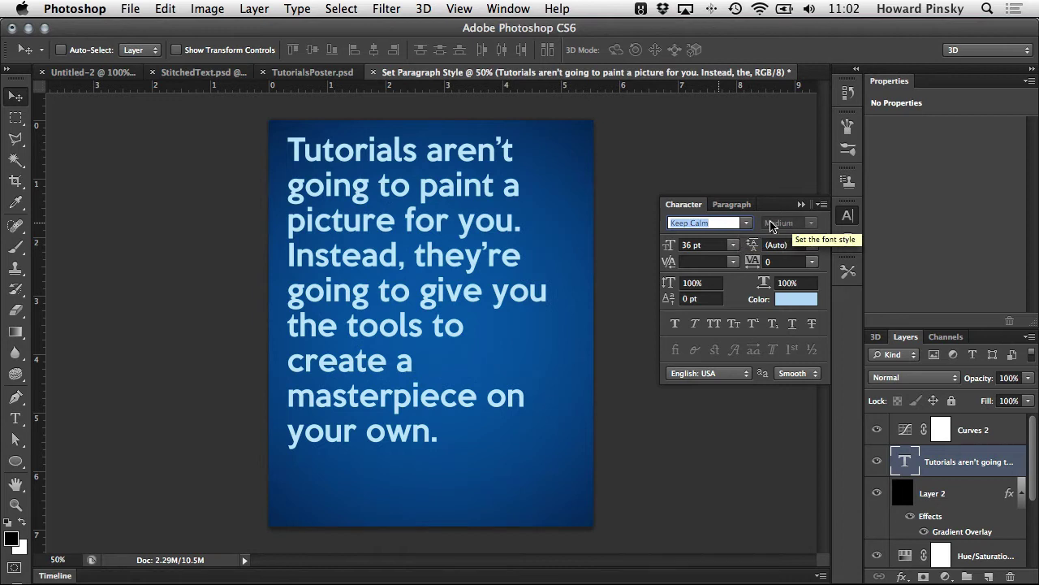
left_click(727, 222)
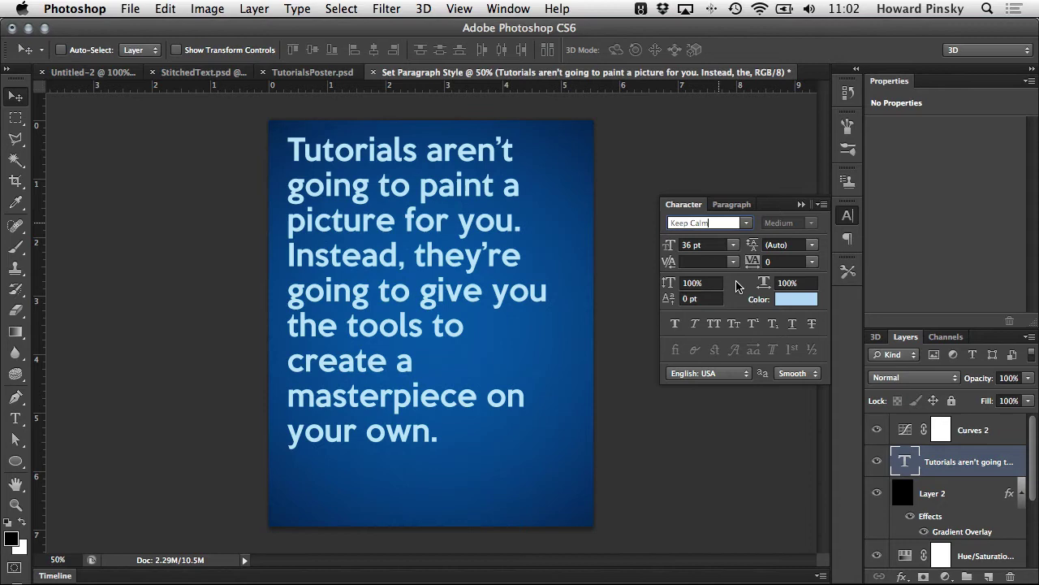
left_click(746, 224)
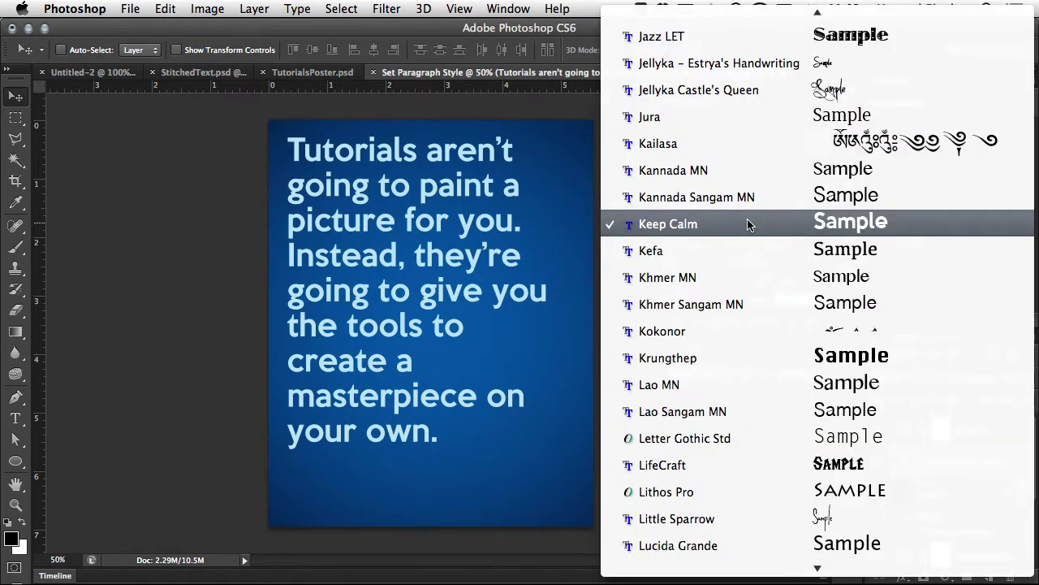
left_click(748, 224)
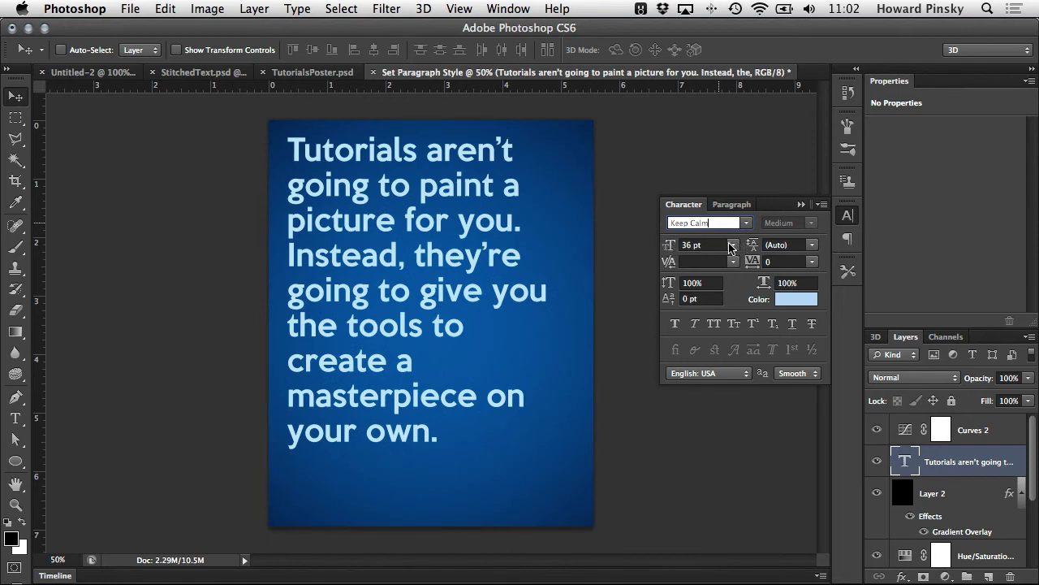
left_click(734, 246)
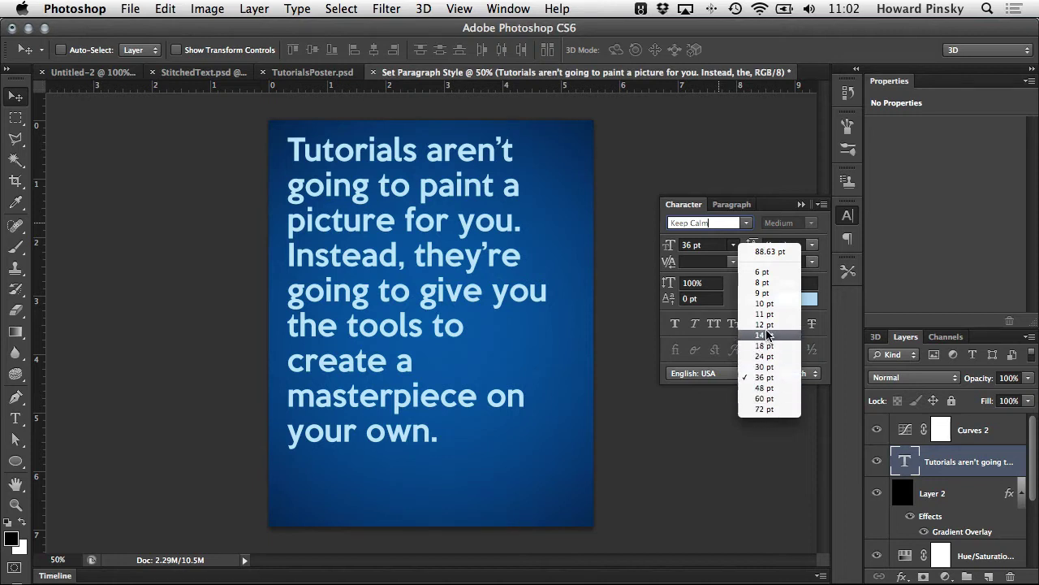
left_click(697, 243)
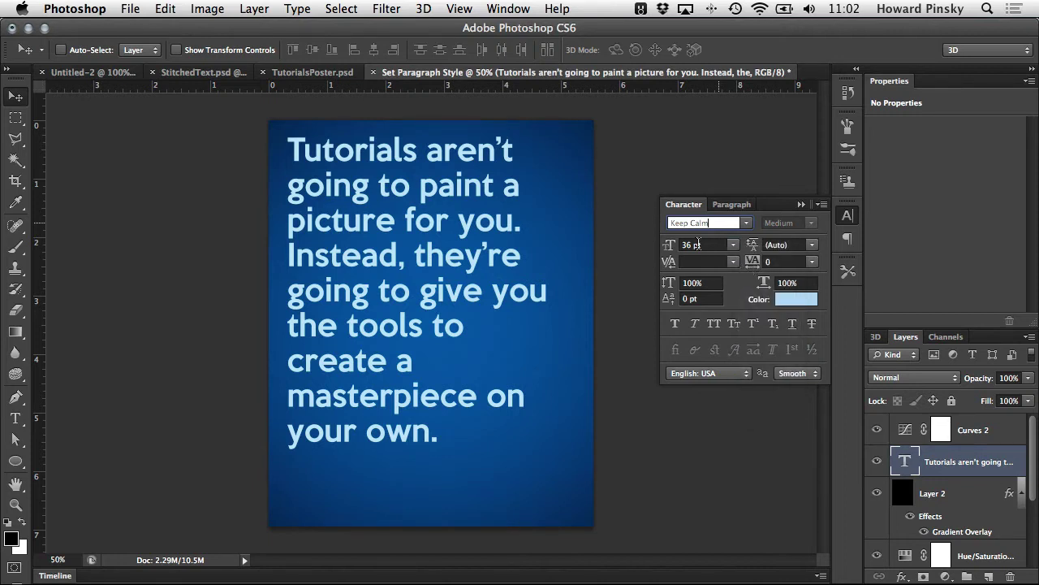
double_click(686, 244)
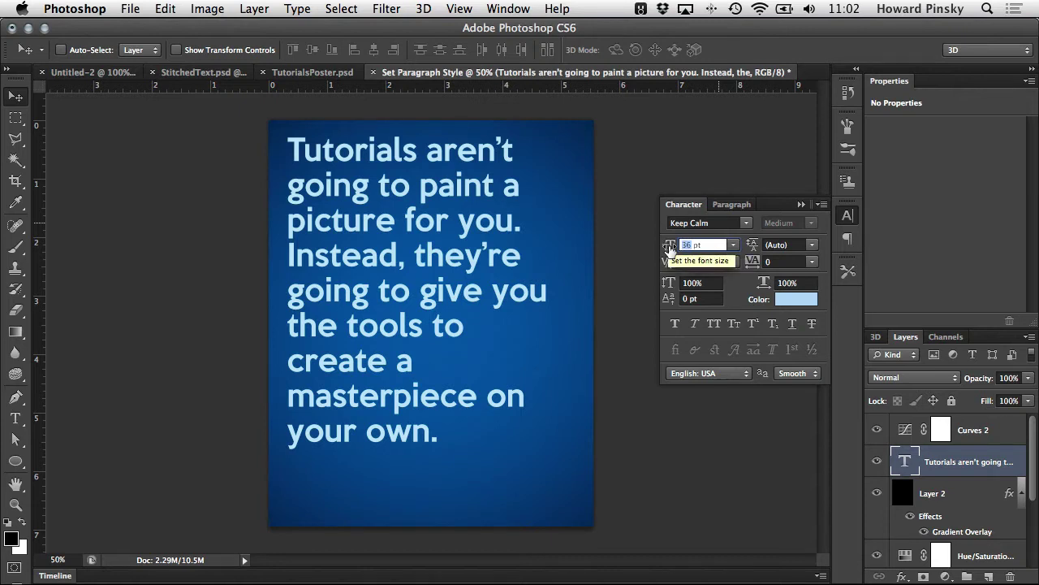
left_click_drag(669, 245, 665, 249)
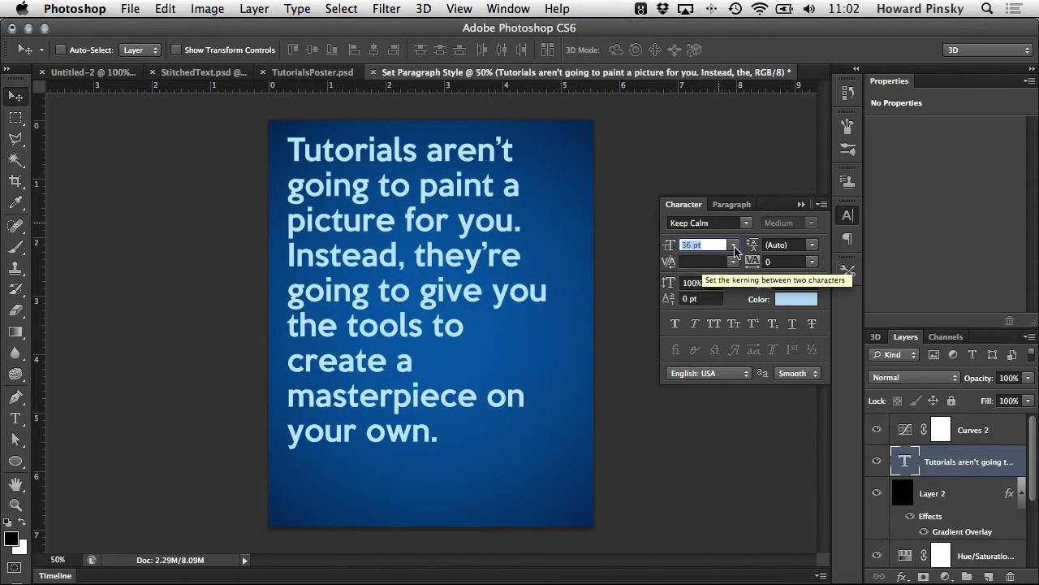
Change the quote's leading from Auto to 33 pt in the Character panel
left_click(813, 245)
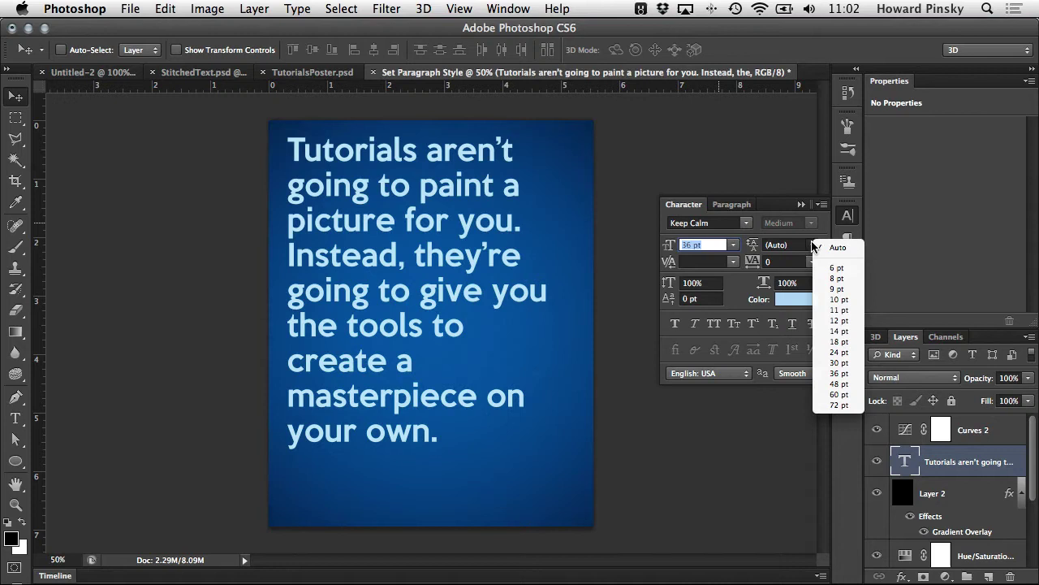
left_click(822, 248)
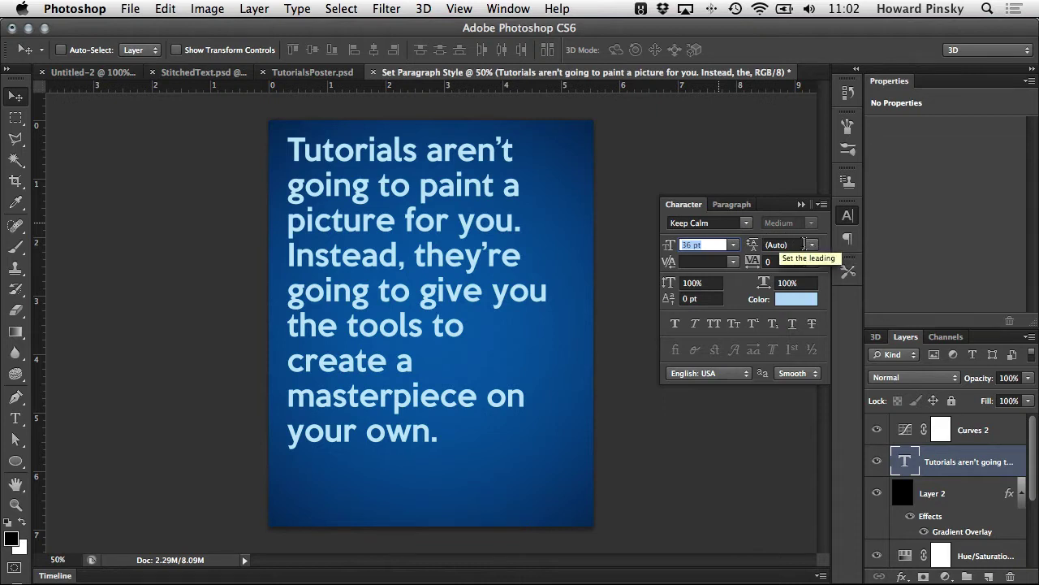
left_click(811, 245)
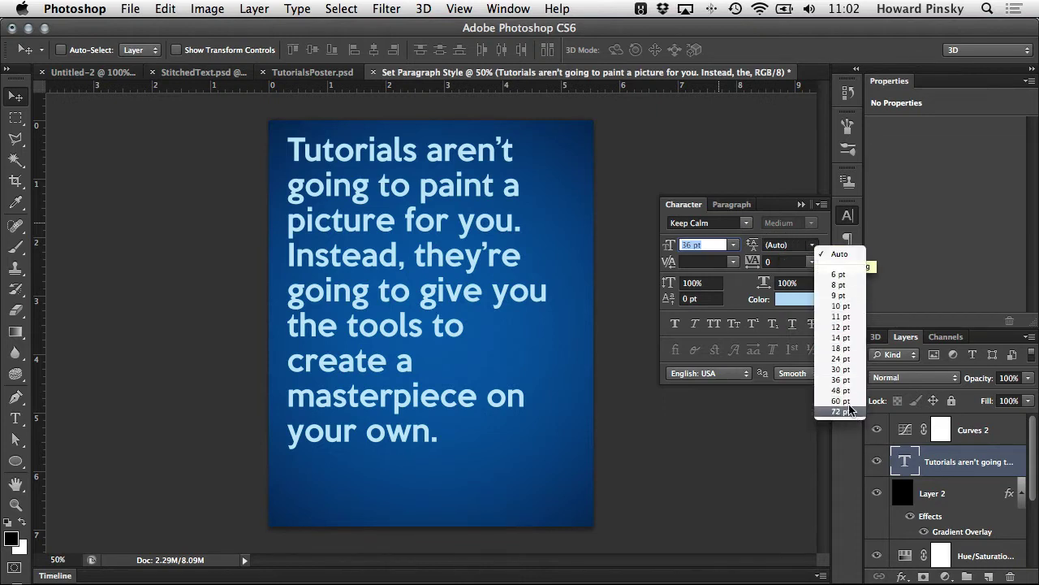
left_click(839, 254)
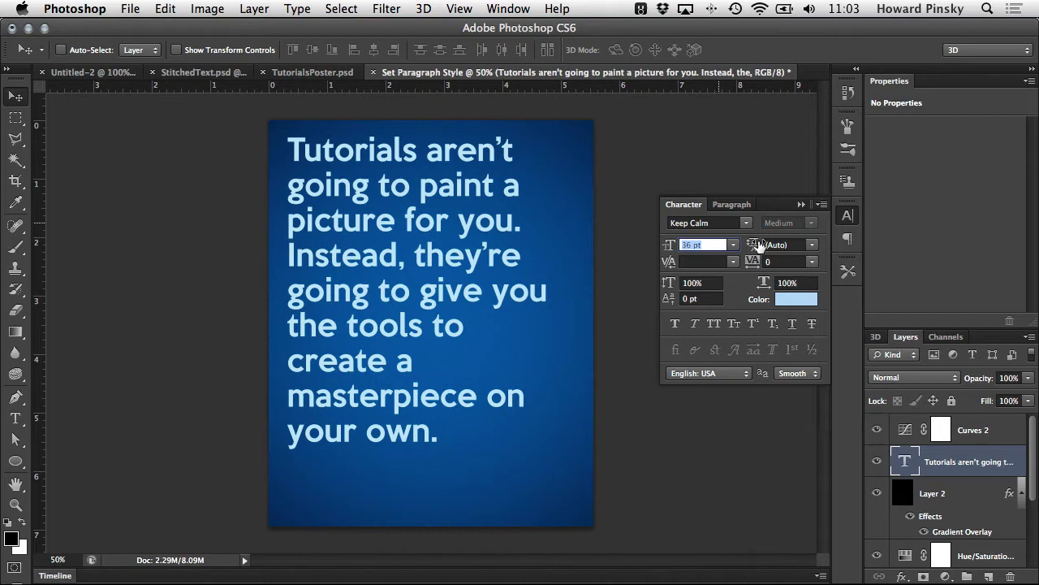
left_click_drag(753, 247, 715, 243)
type("45")
key("Tab")
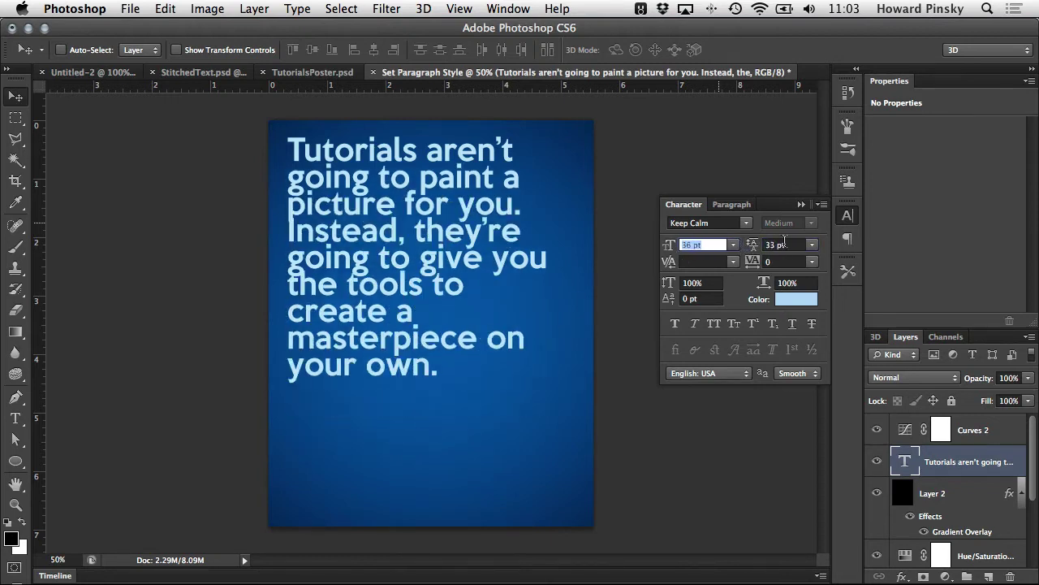
Reset the quote's leading back to Auto
left_click(810, 245)
left_click(827, 253)
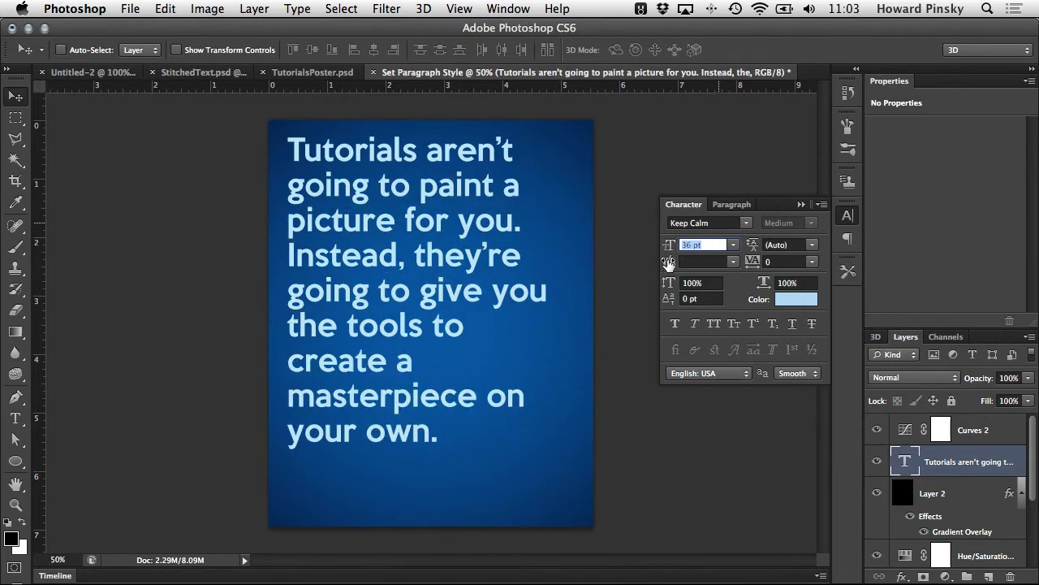
left_click(734, 262)
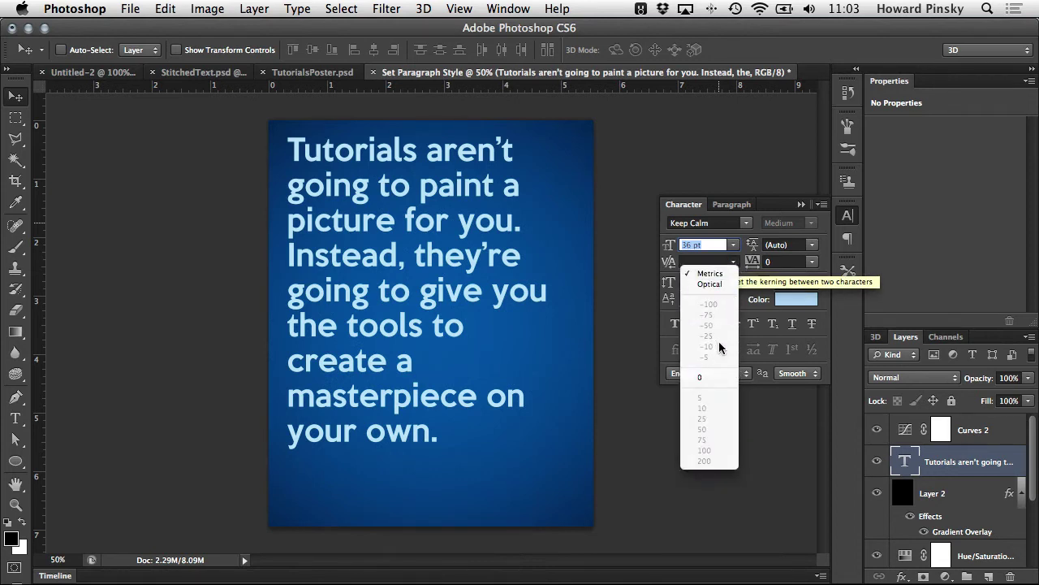
left_click(732, 255)
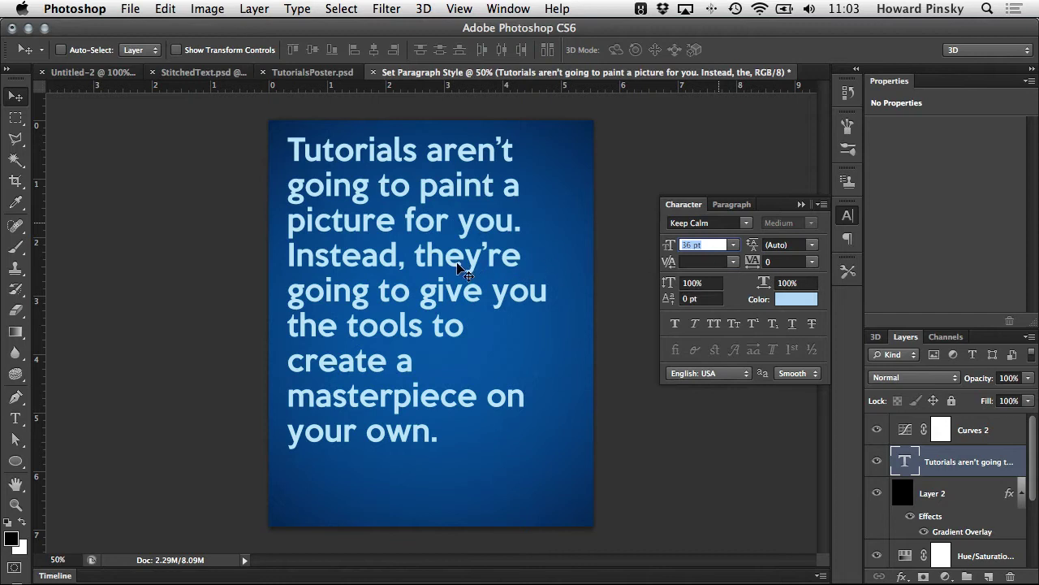
Kern between 'Instead' and its comma, trying 50, 200 and -100 before settling on -50
left_click(16, 417)
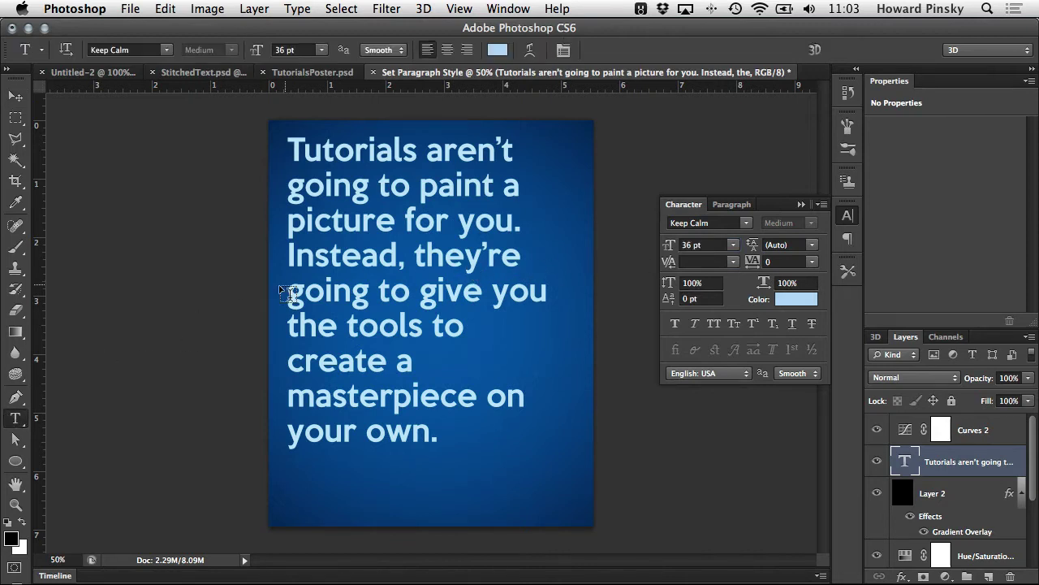
left_click(398, 261)
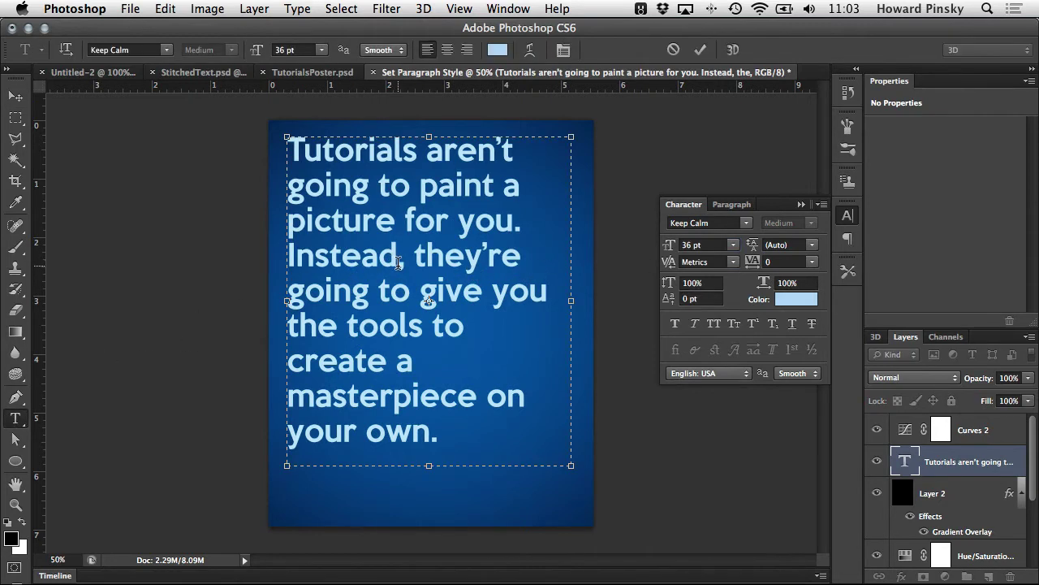
left_click(733, 262)
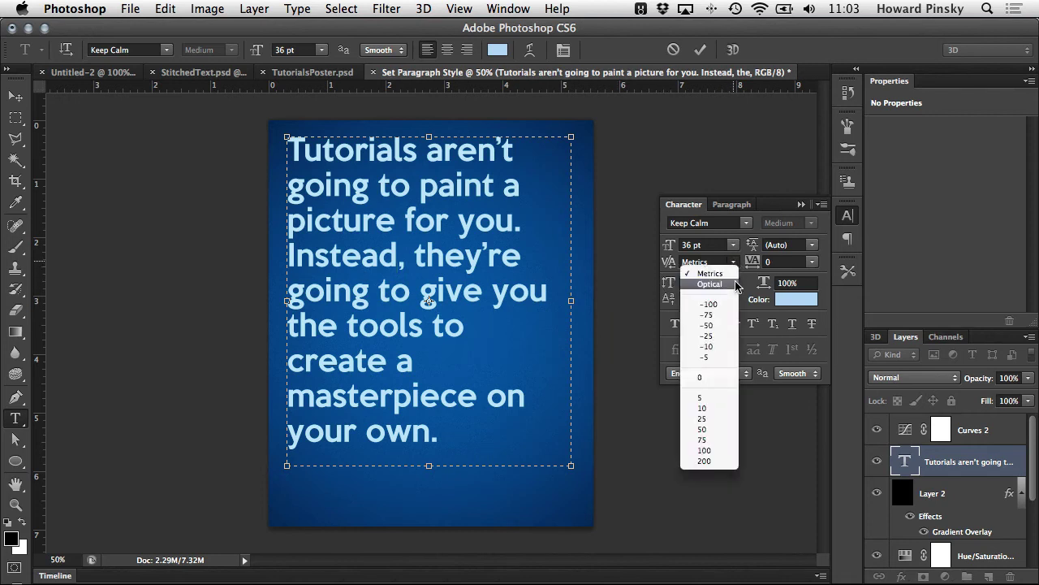
left_click(712, 428)
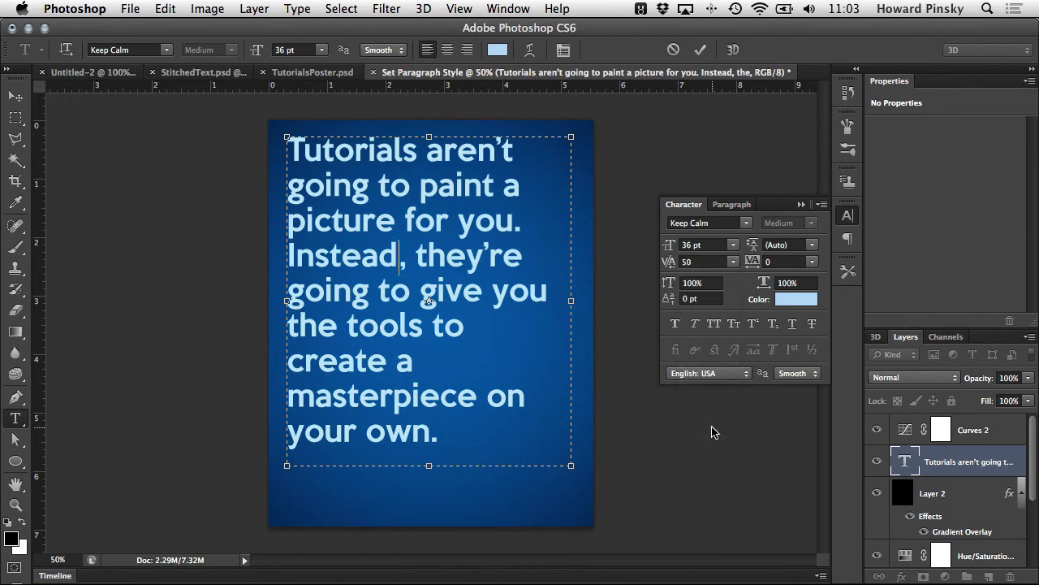
left_click(732, 263)
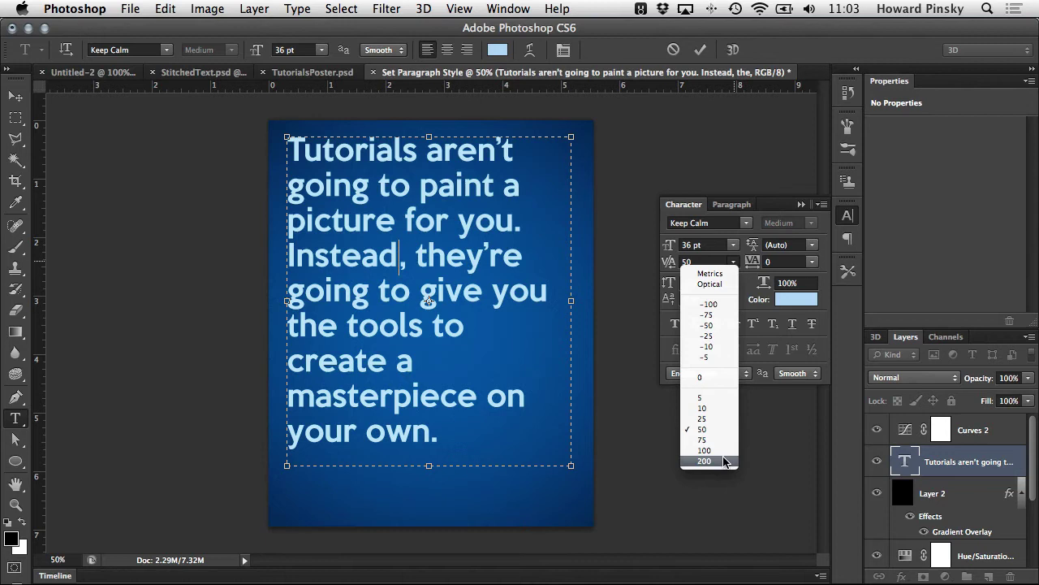
left_click(721, 461)
left_click(734, 262)
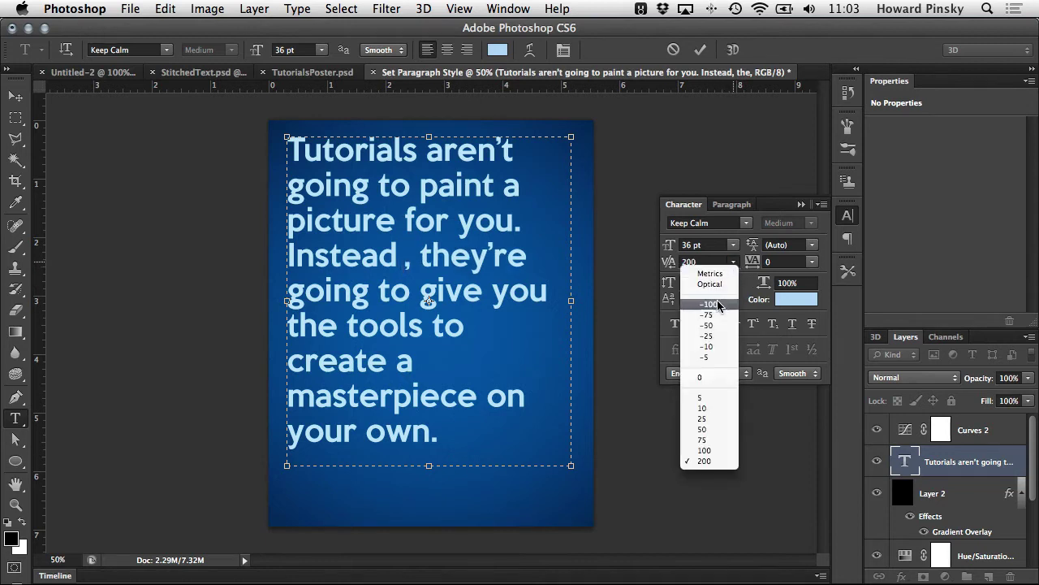
left_click(716, 303)
left_click(733, 263)
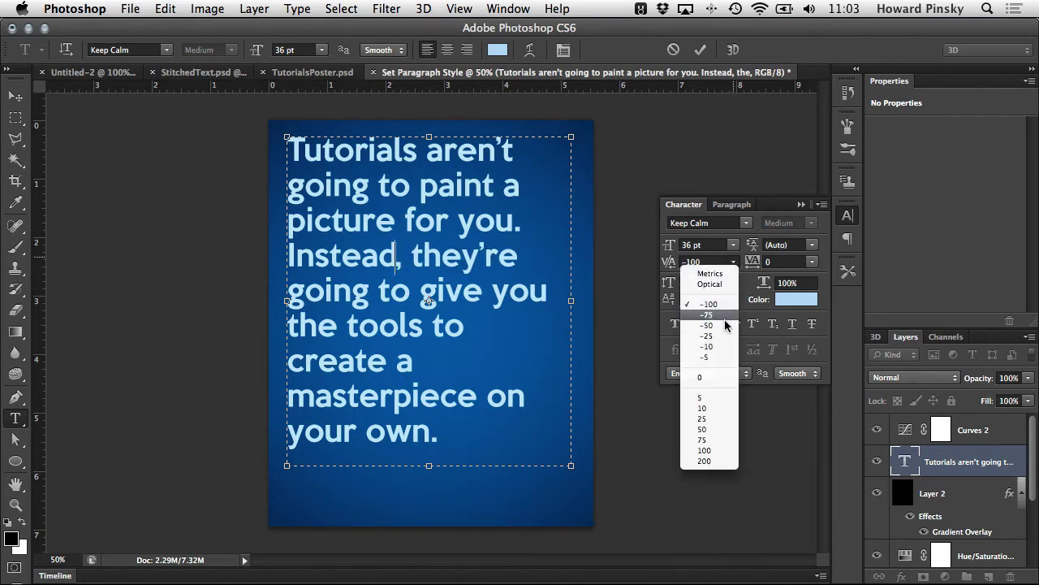
left_click(722, 322)
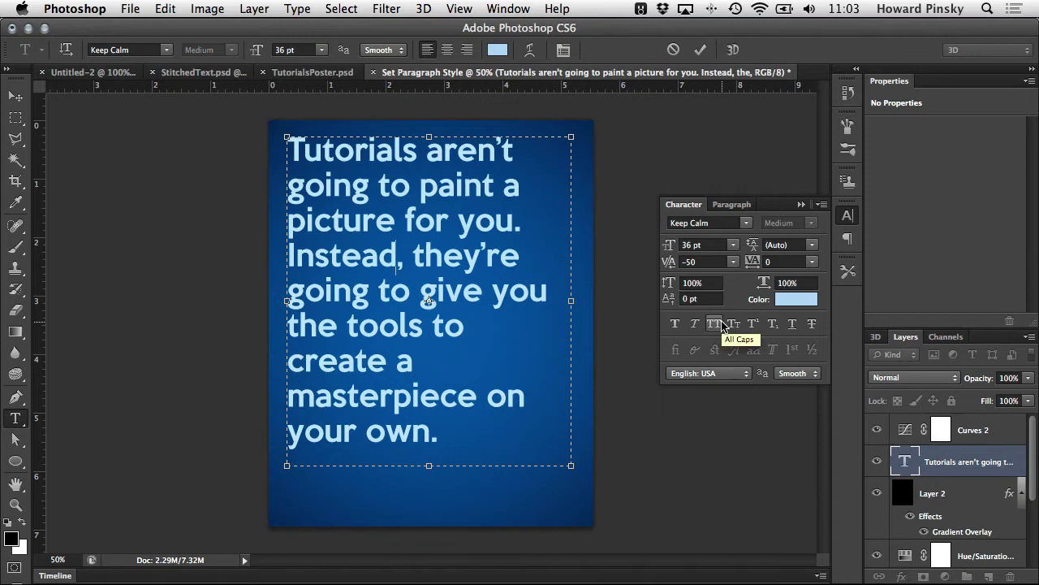
Set the whole quote's tracking to 0 after briefly trying 100
left_click(17, 98)
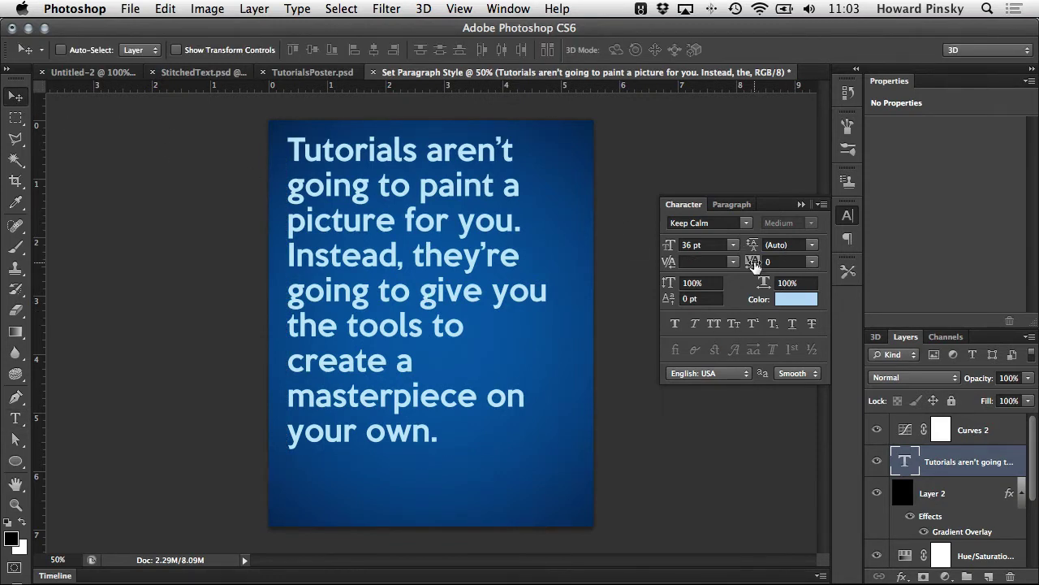
left_click(813, 261)
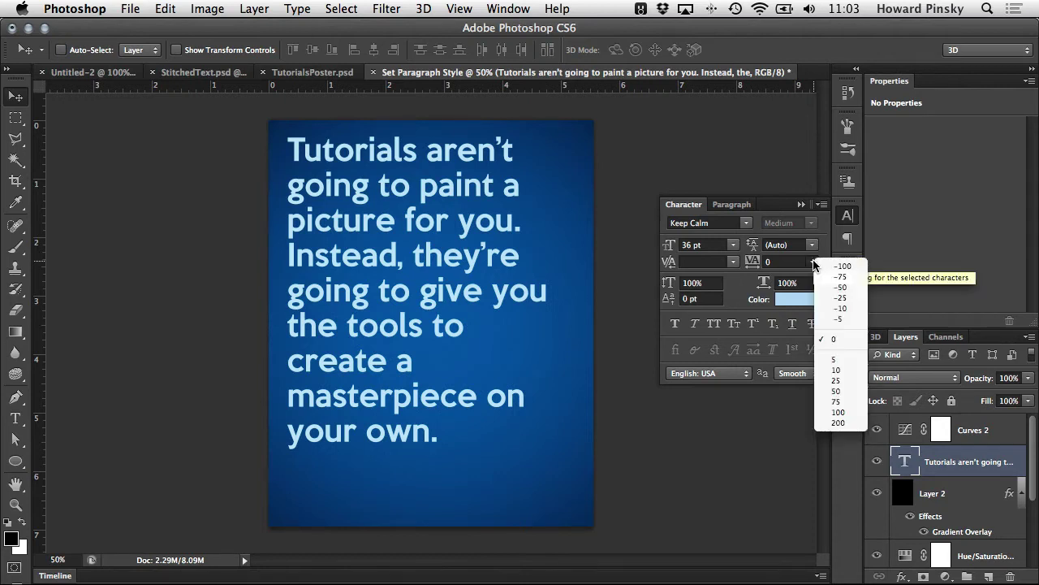
left_click(850, 412)
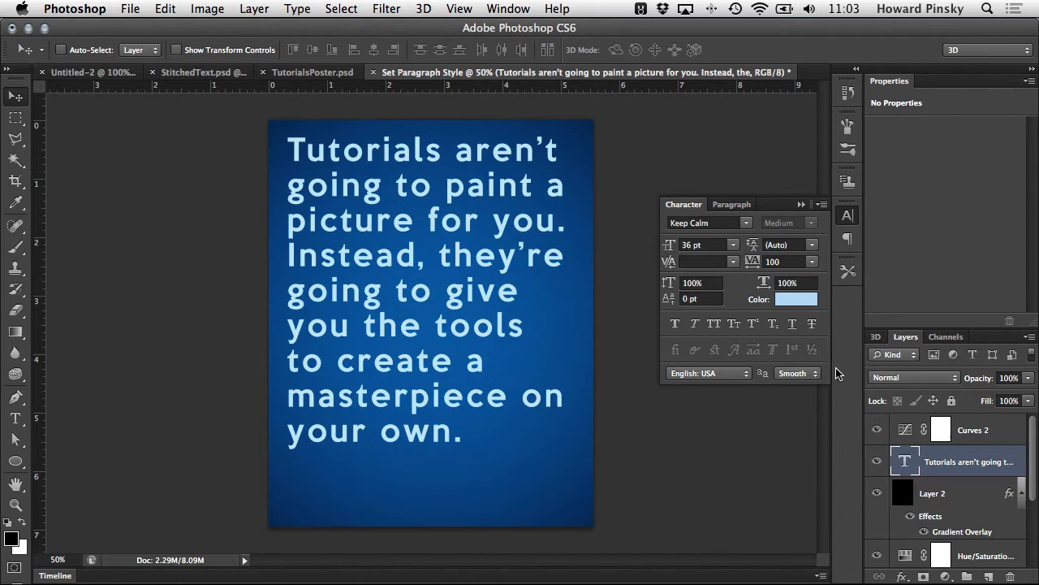
left_click(812, 261)
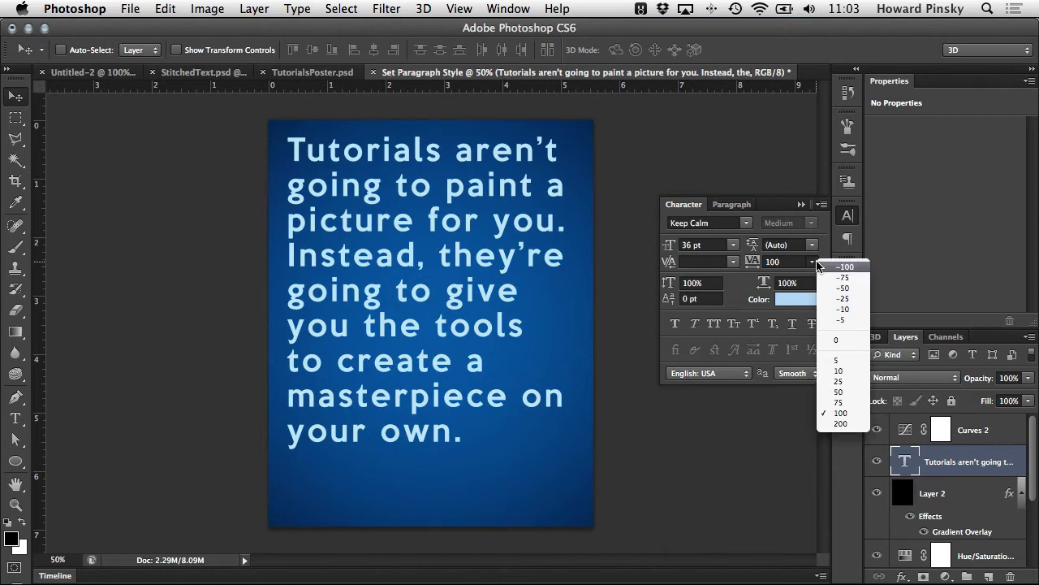
left_click(844, 339)
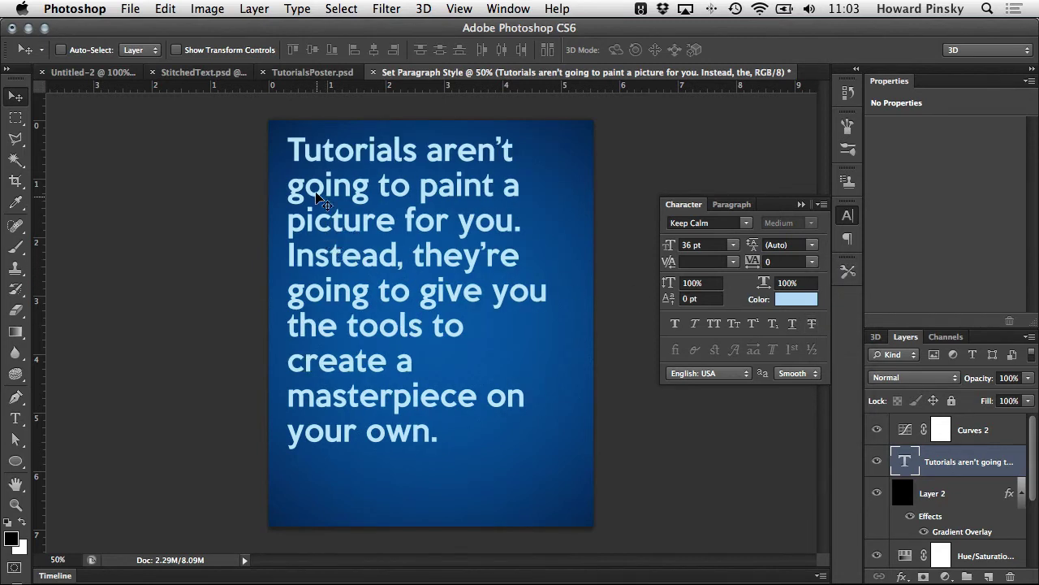
Try 100 tracking on the word 'Tutorials', then undo it back to 0
key("t")
left_click_drag(287, 152, 417, 152)
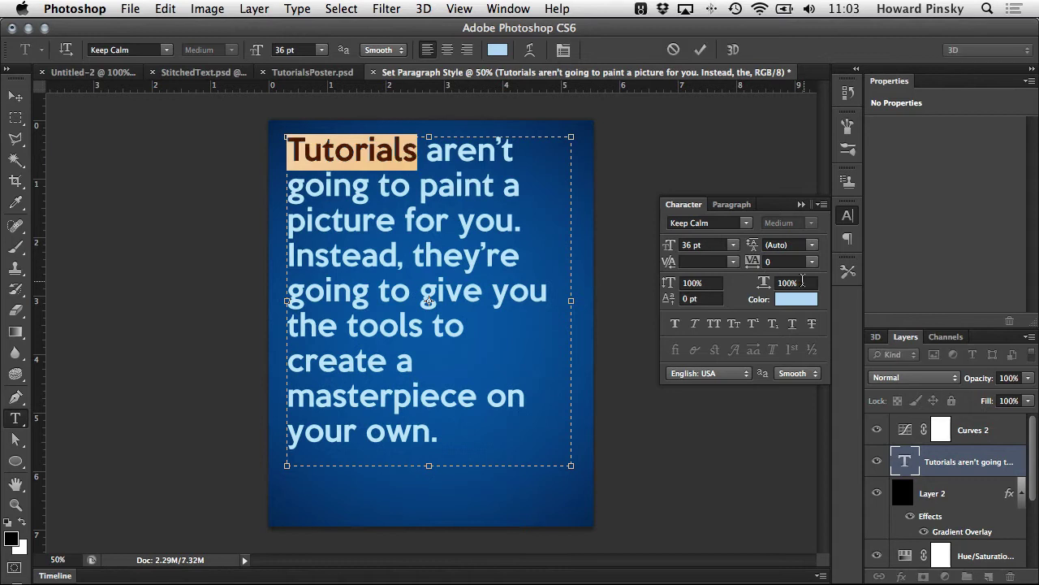
left_click(813, 261)
left_click(837, 410)
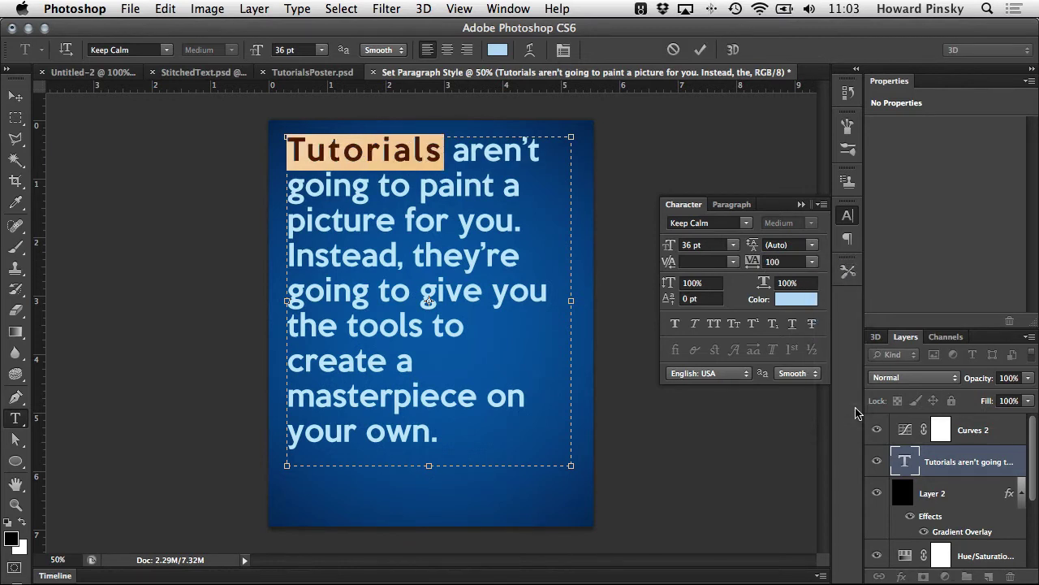
key("ctrl+z")
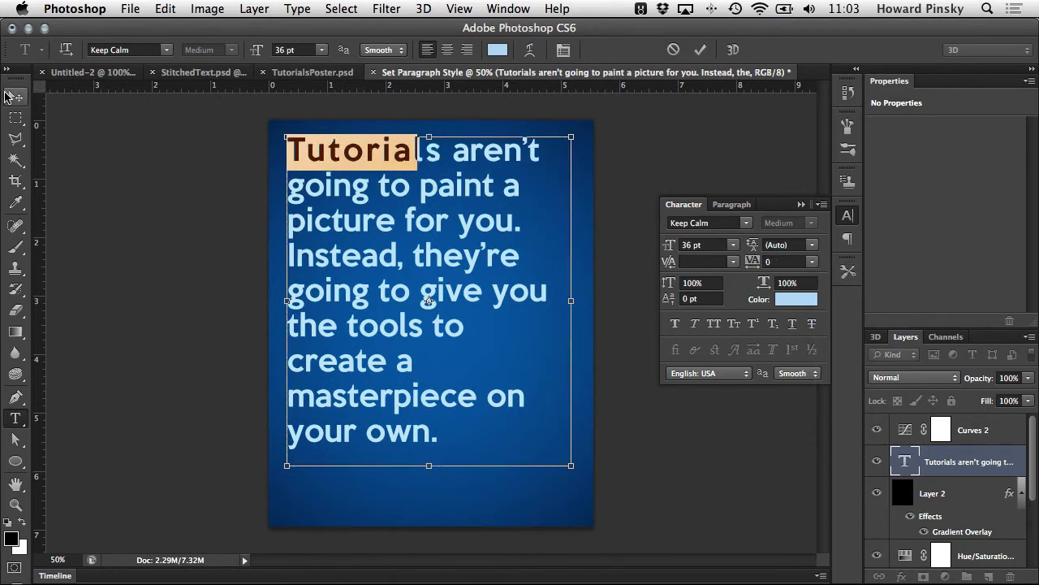
left_click(8, 96)
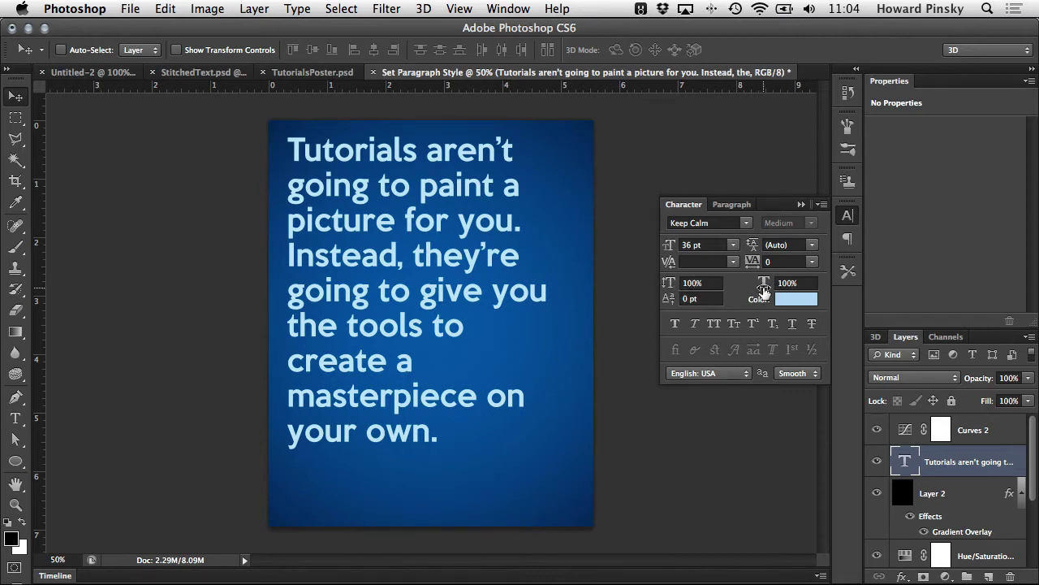
left_click(668, 286)
type("126")
key("Return")
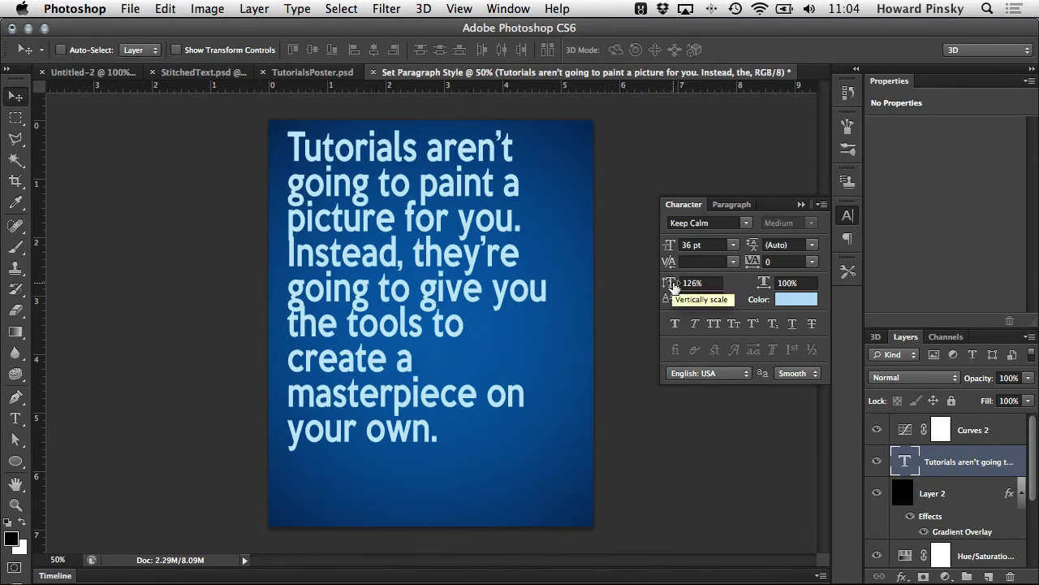
mouse_move(672, 287)
left_mouse_down()
mouse_move(643, 287)
mouse_move(662, 285)
left_mouse_up()
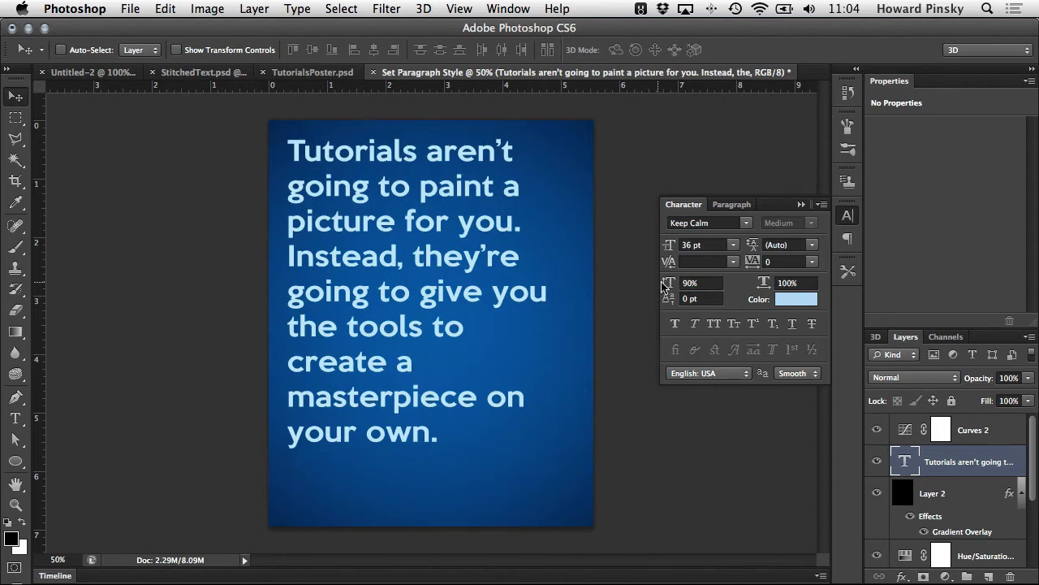
left_click(667, 286)
type("100")
key("Return")
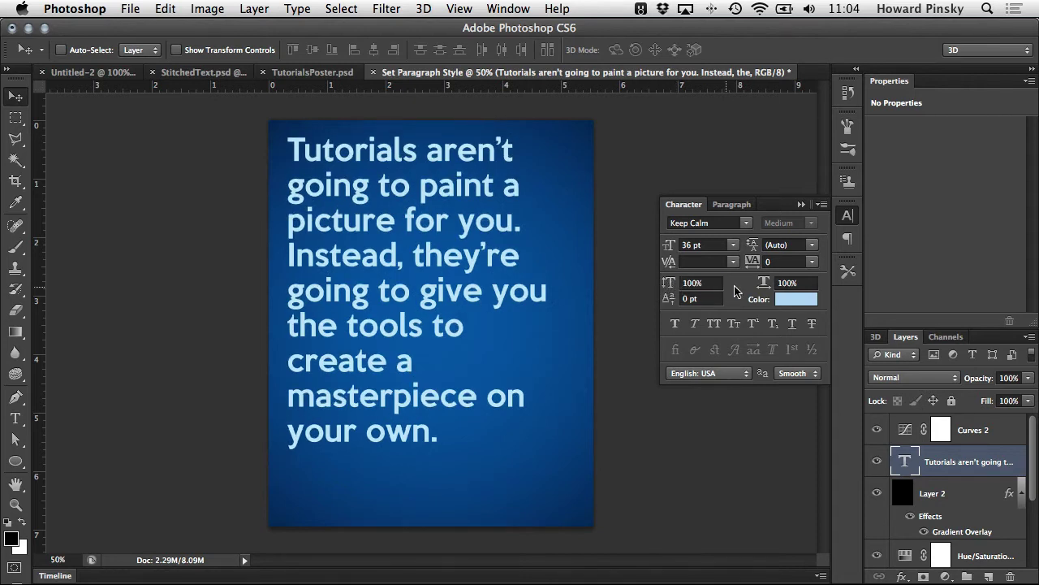
mouse_move(761, 284)
left_mouse_down()
mouse_move(779, 282)
mouse_move(741, 285)
mouse_move(769, 282)
left_mouse_up()
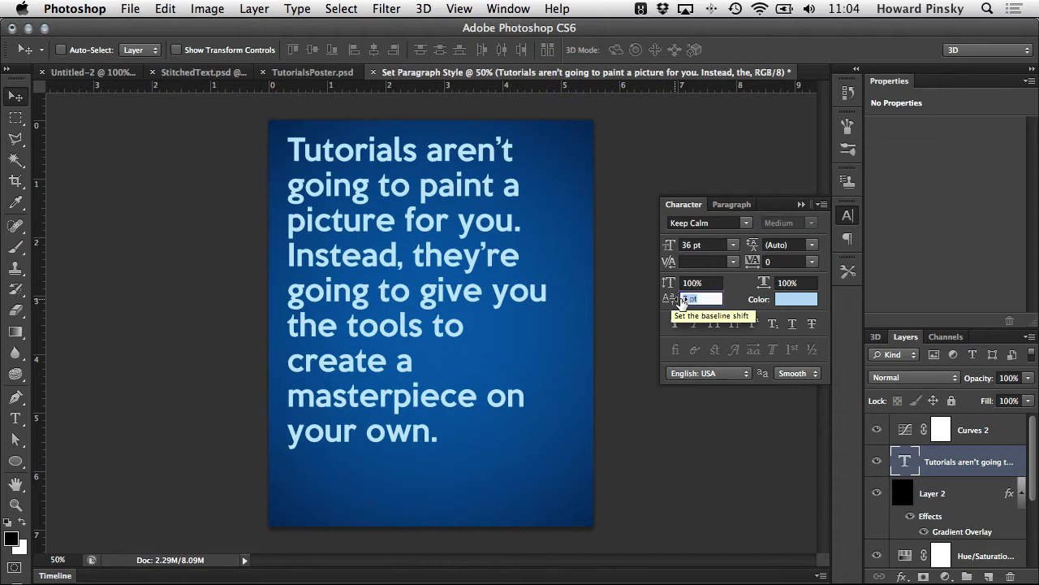
left_click_drag(671, 302, 650, 300)
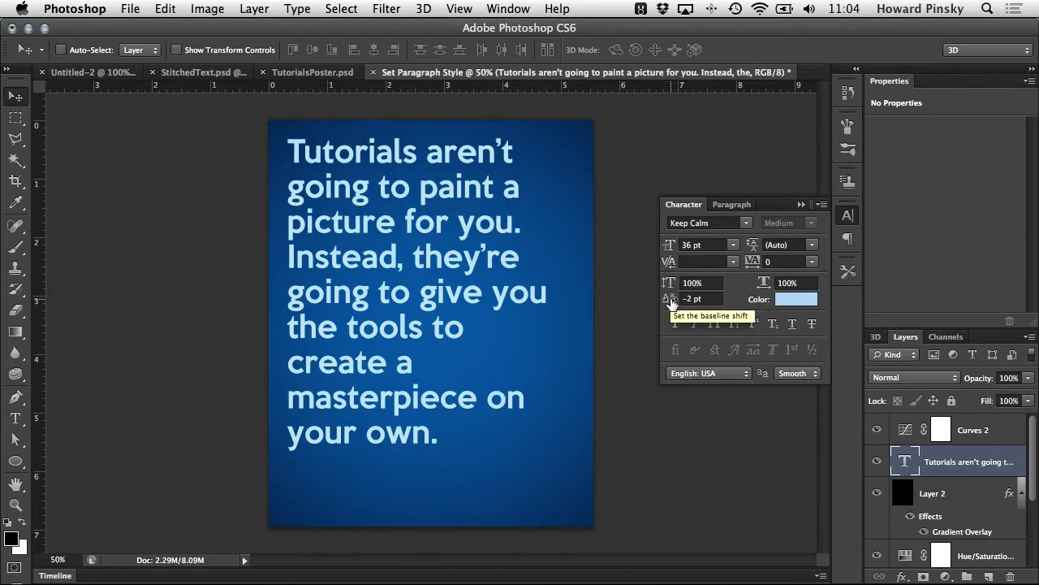
left_click_drag(672, 302, 672, 303)
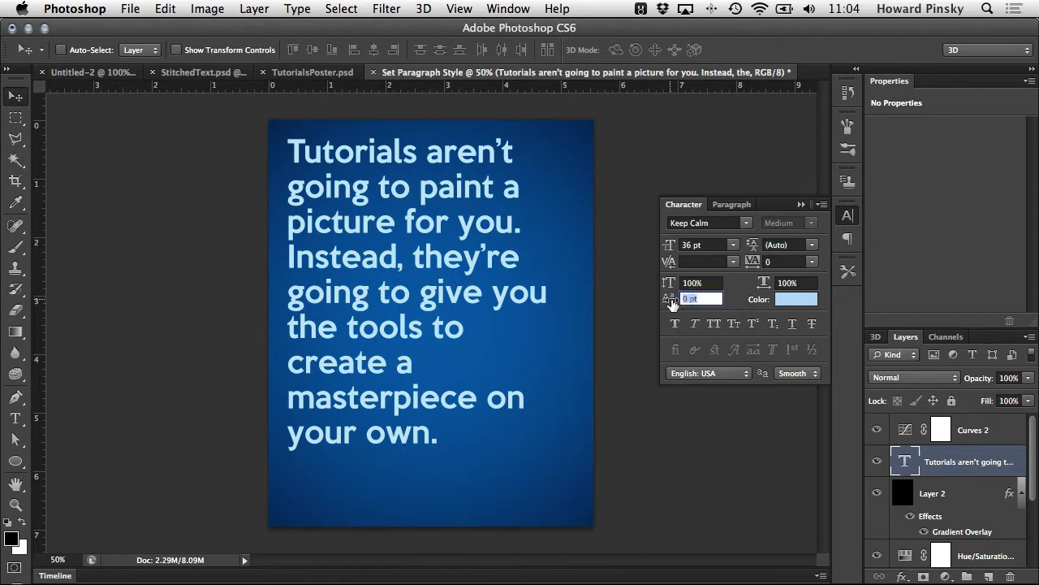
key("Return")
key("t")
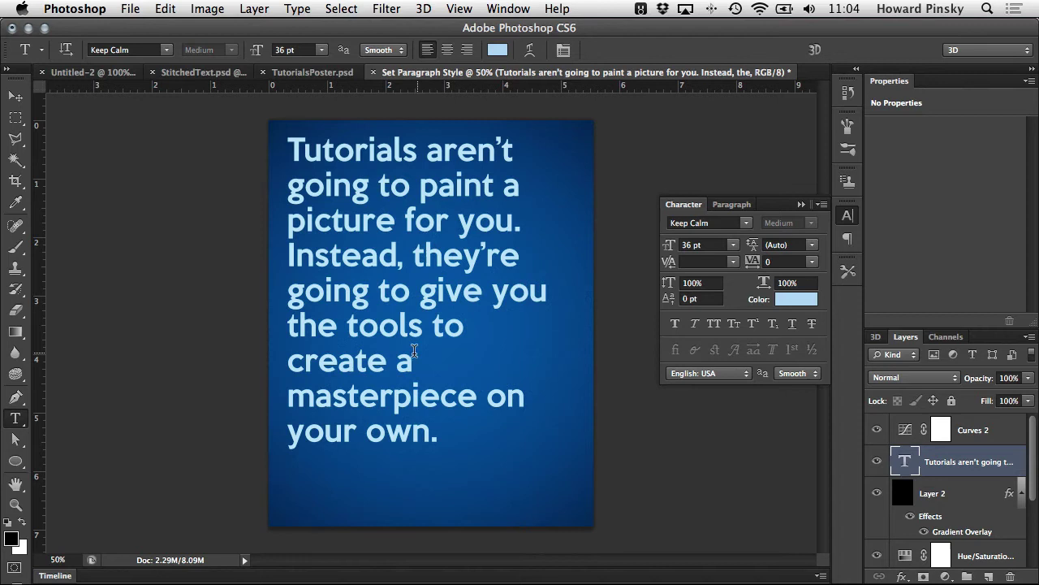
double_click(403, 361)
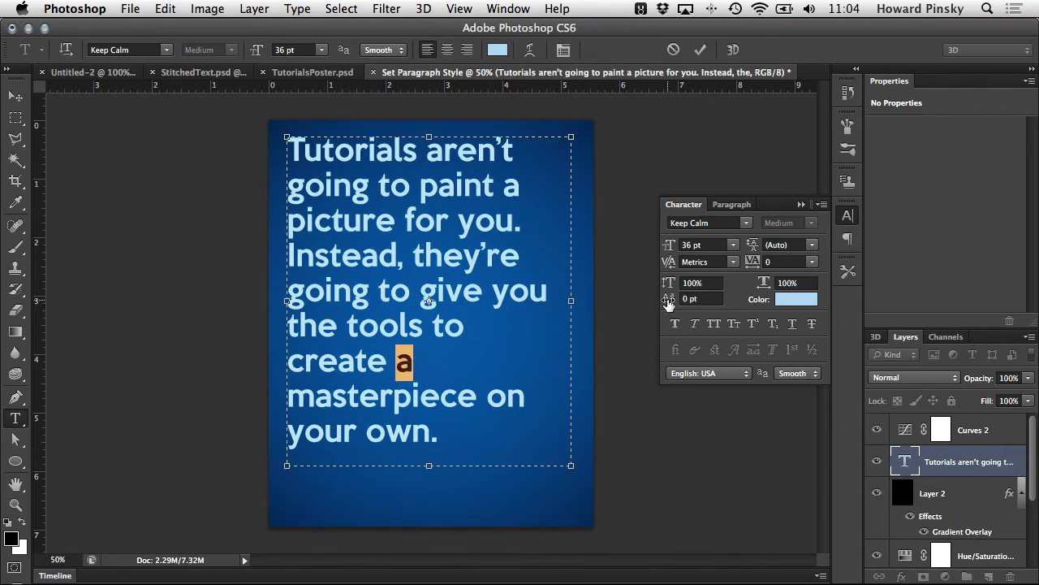
left_click_drag(670, 302, 645, 304)
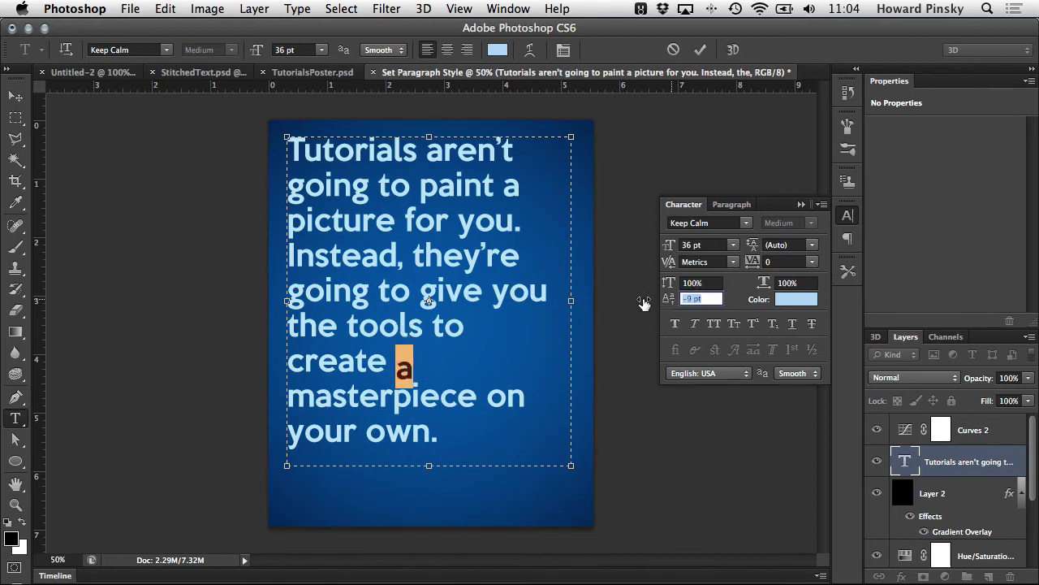
left_click_drag(643, 303, 642, 301)
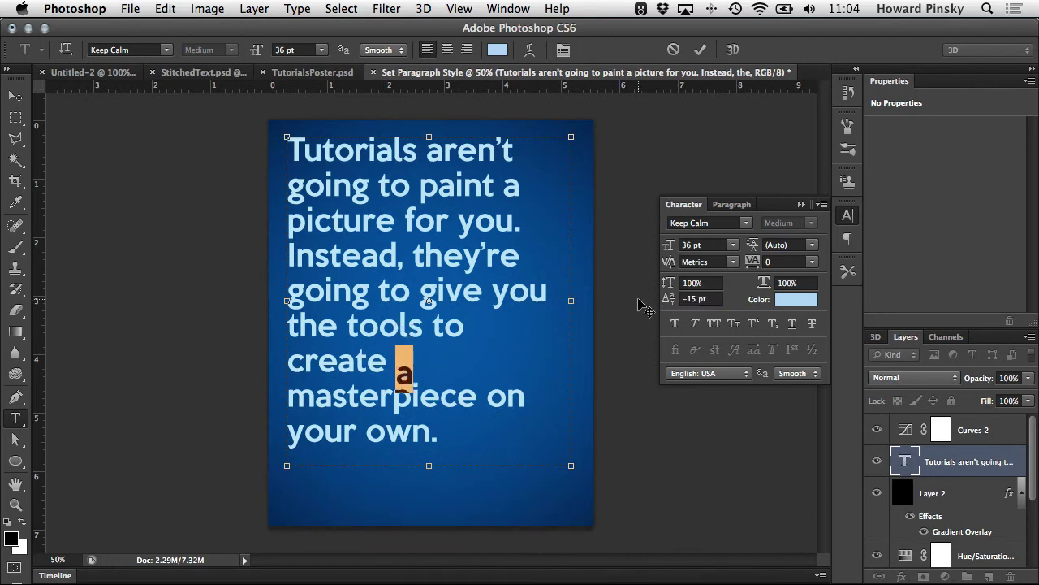
left_click(685, 298)
type("0")
key("Return")
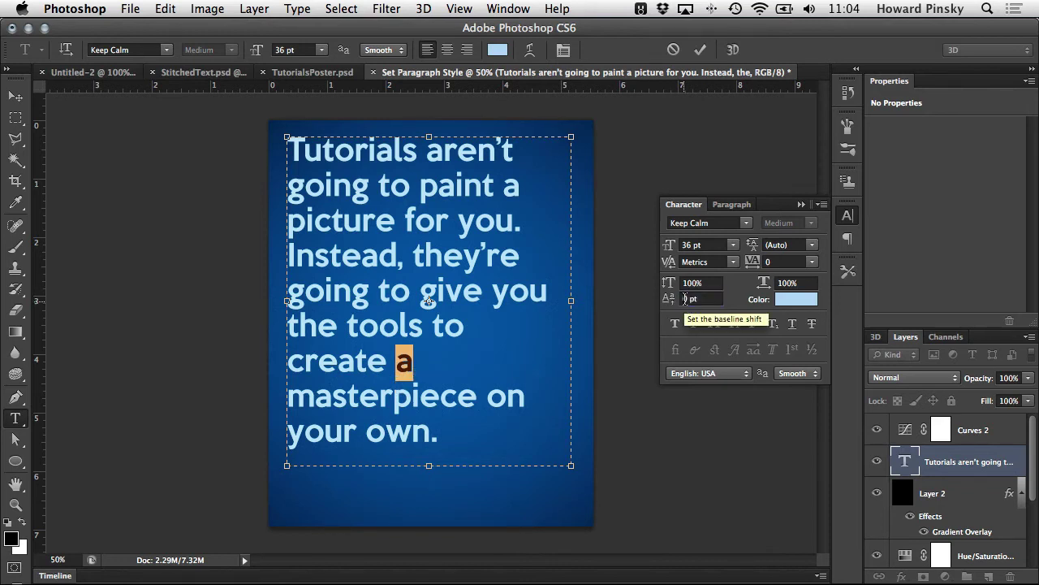
key("super+Return")
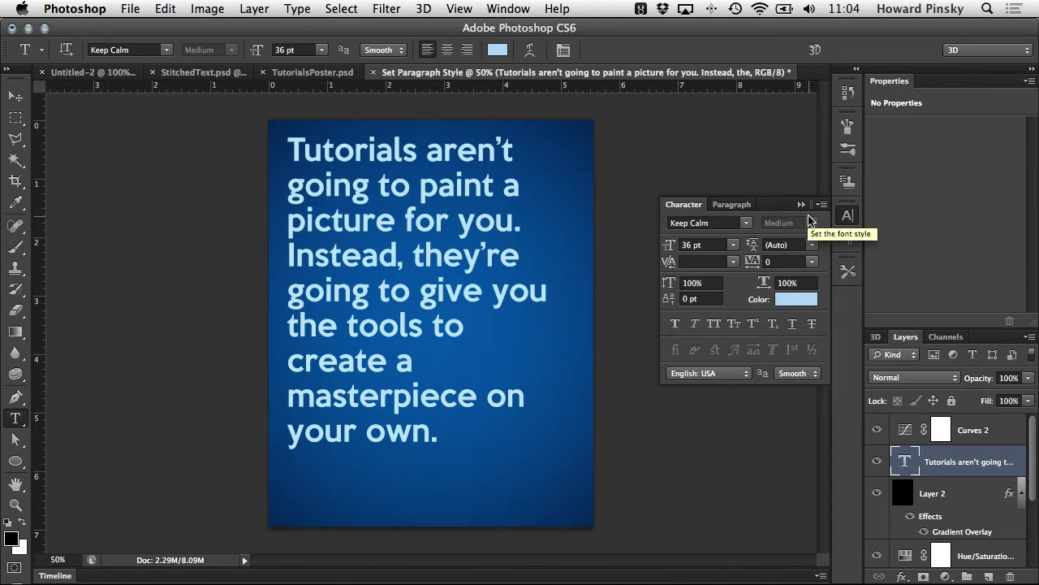
Try Faux Italic and Faux Bold on the quote, then italicize only 'Tutorials'
left_click(694, 323)
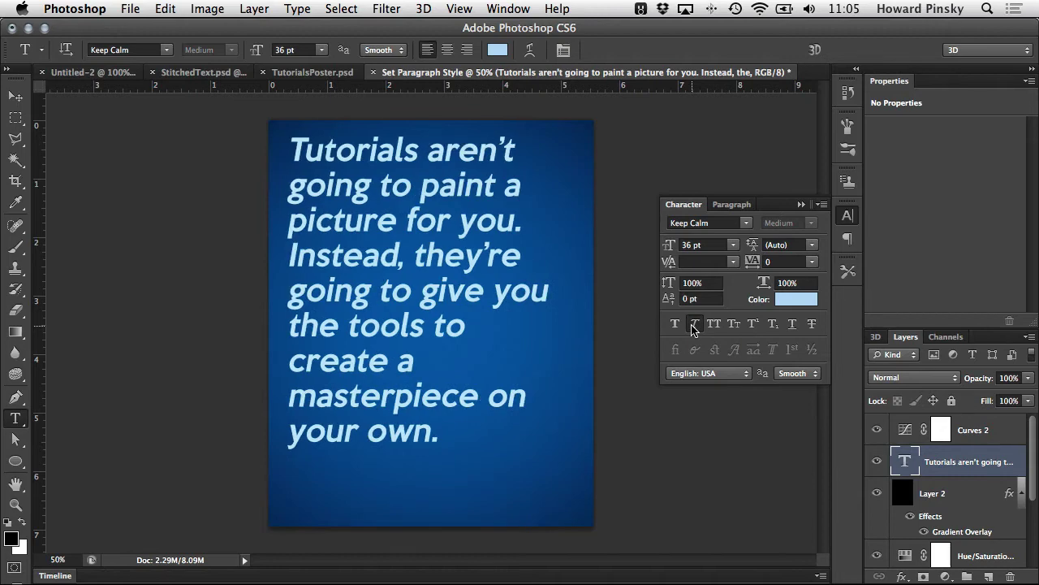
left_click(695, 323)
left_click(675, 323)
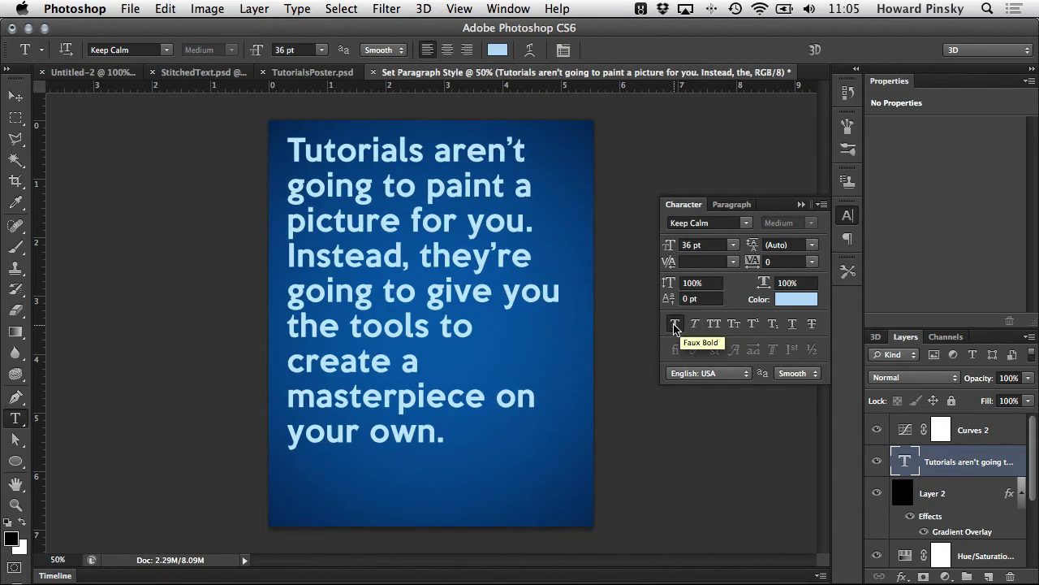
left_click(675, 326)
left_click(695, 328)
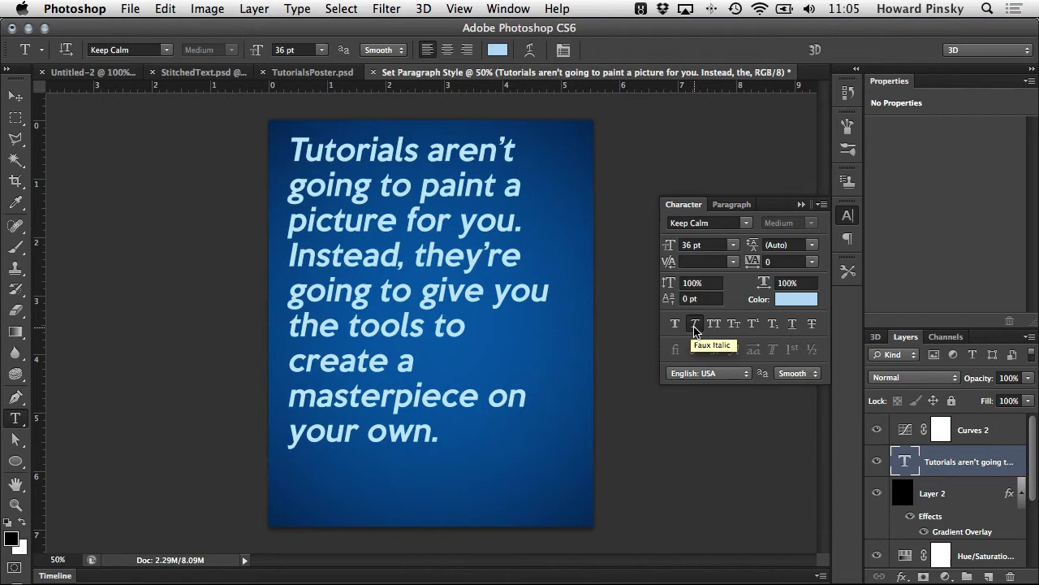
left_click(695, 327)
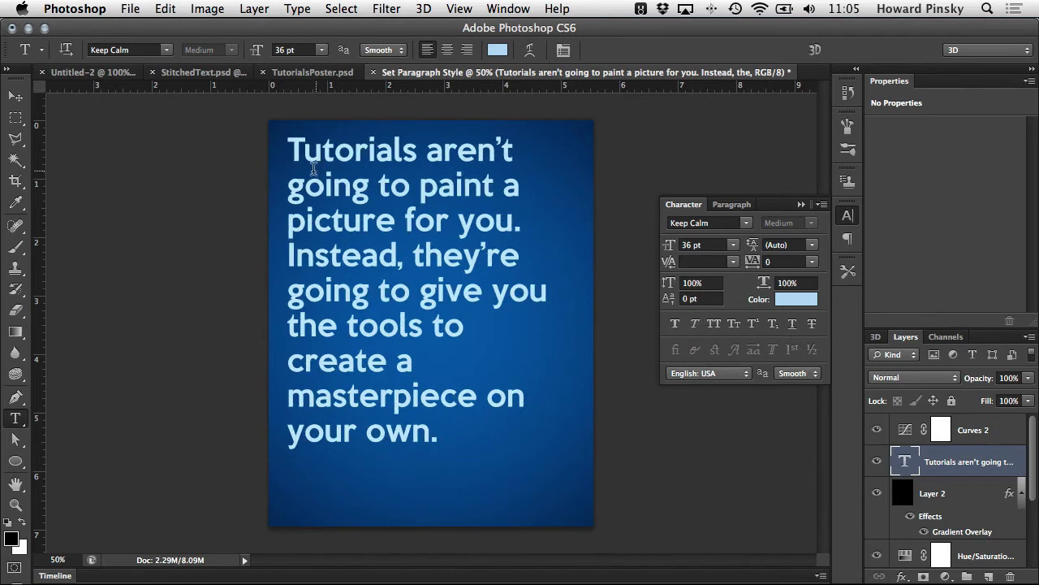
left_click_drag(288, 151, 419, 147)
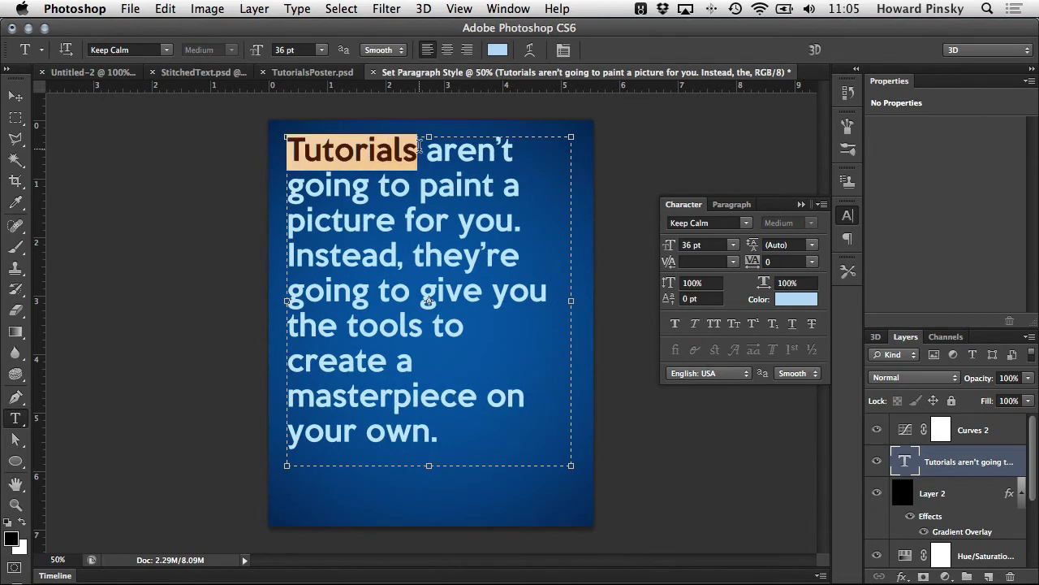
left_click(697, 324)
key("super+Return")
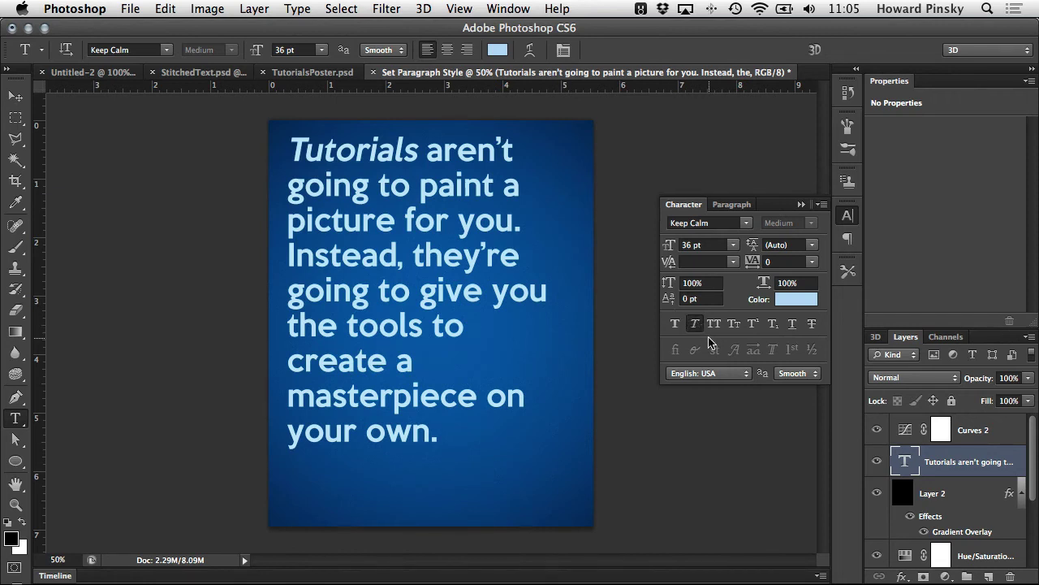
Set the quote in All Caps, then switch it to Small Caps
left_click(715, 326)
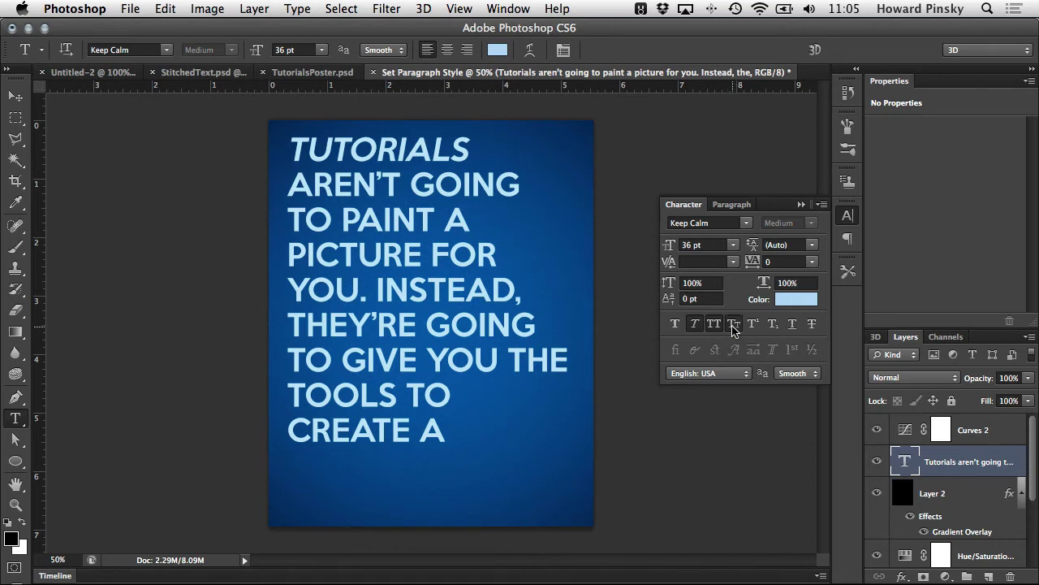
left_click(733, 325)
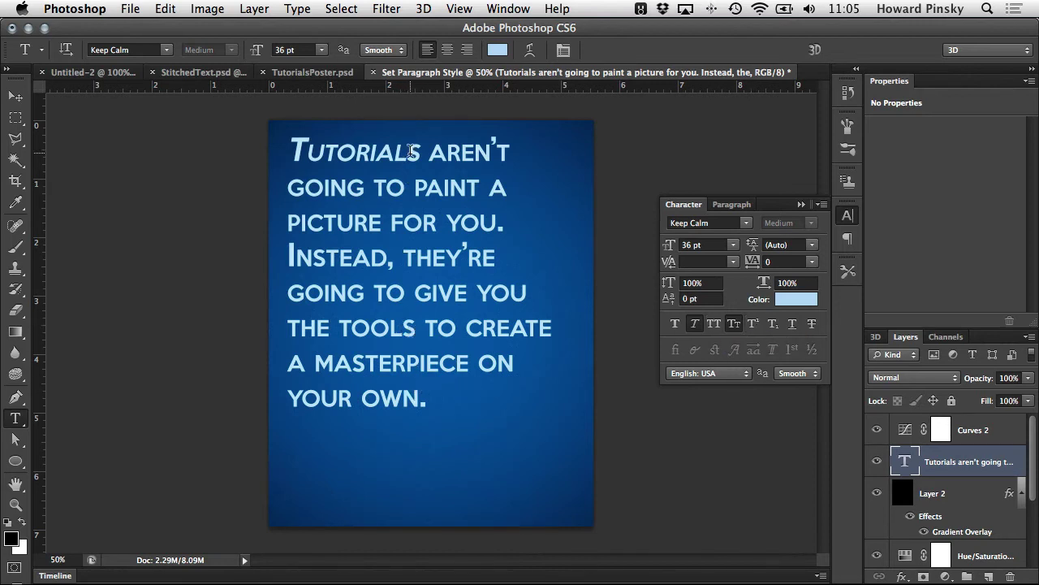
left_click_drag(411, 151, 415, 152)
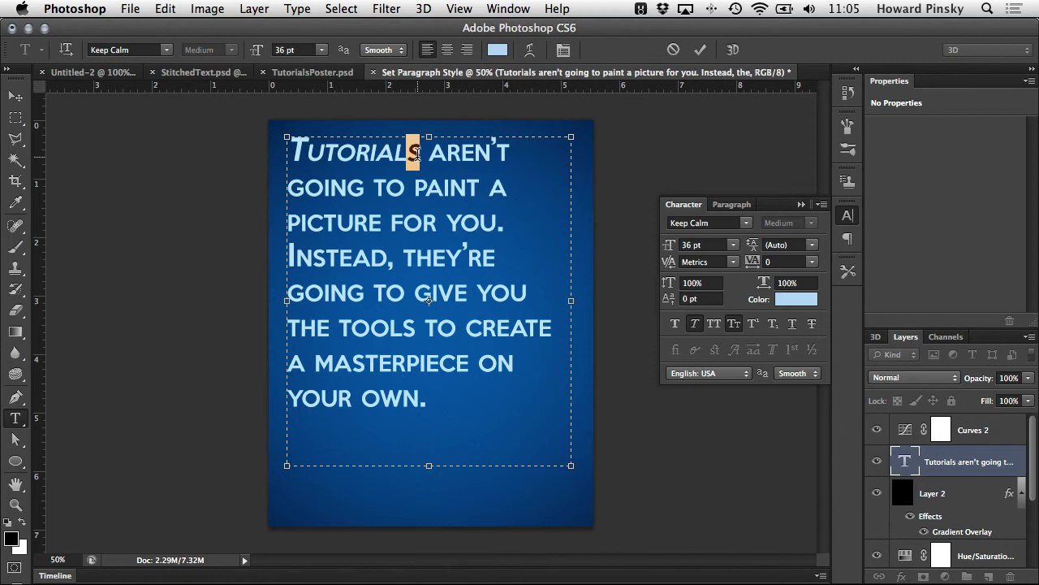
left_click(430, 399)
type("152")
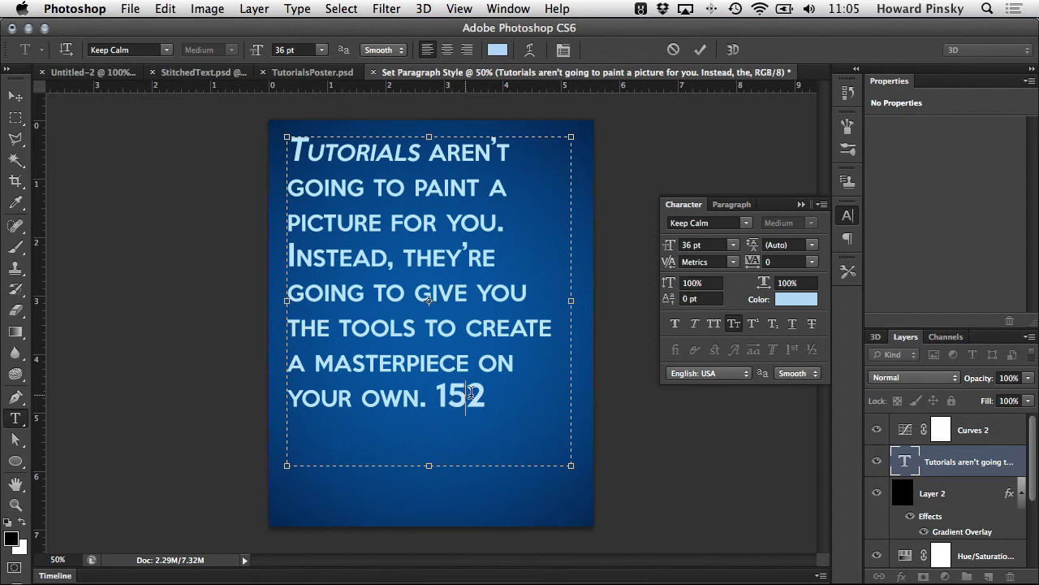
left_click_drag(467, 397, 487, 396)
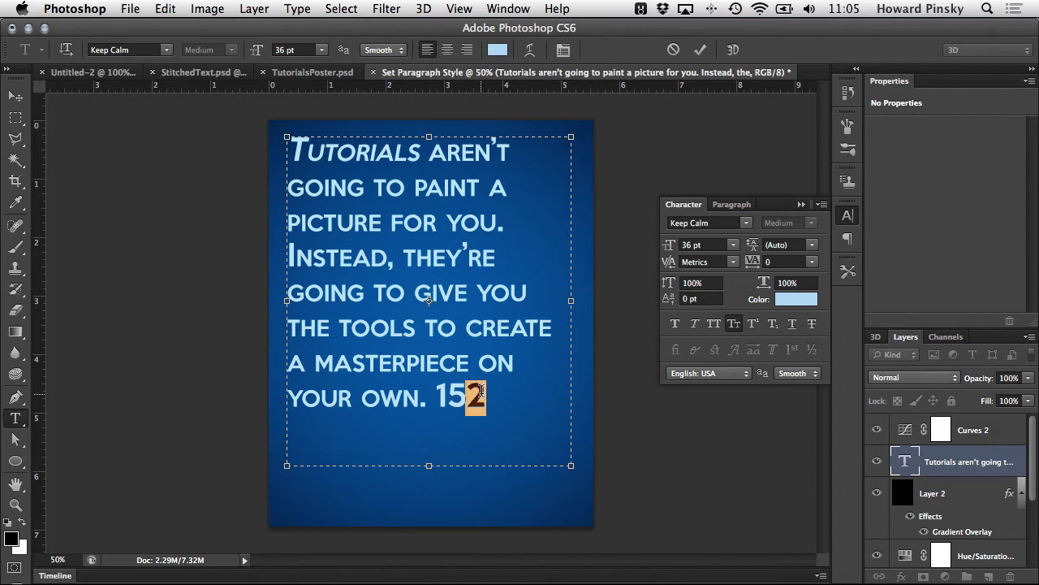
left_click(753, 324)
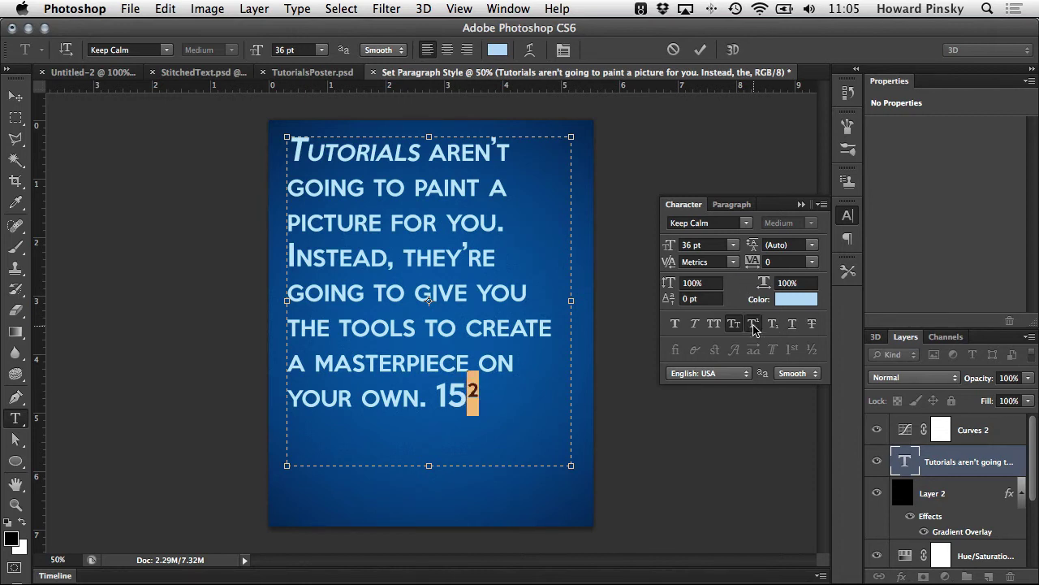
left_click(773, 324)
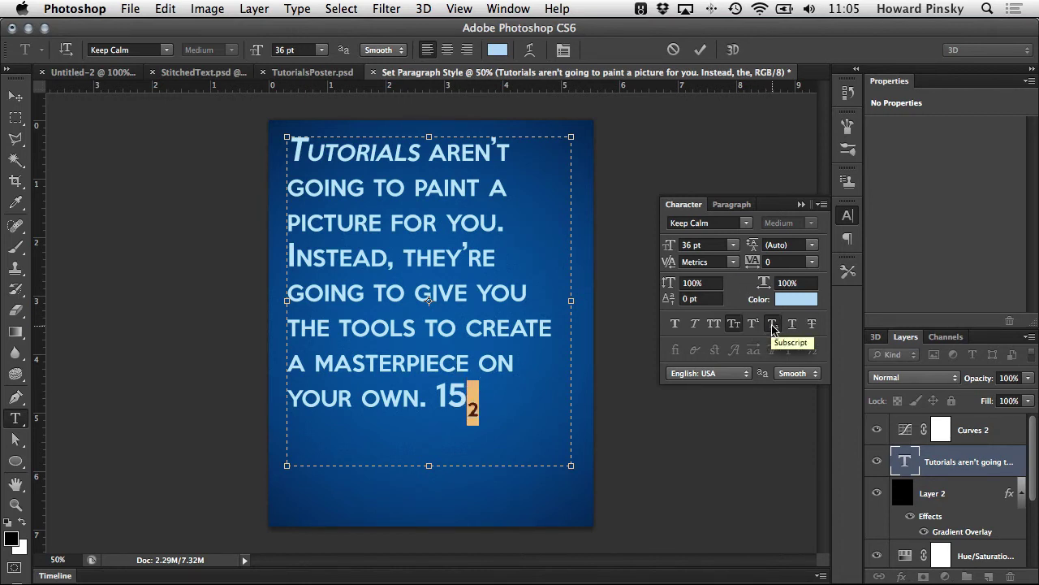
left_click_drag(487, 409, 439, 398)
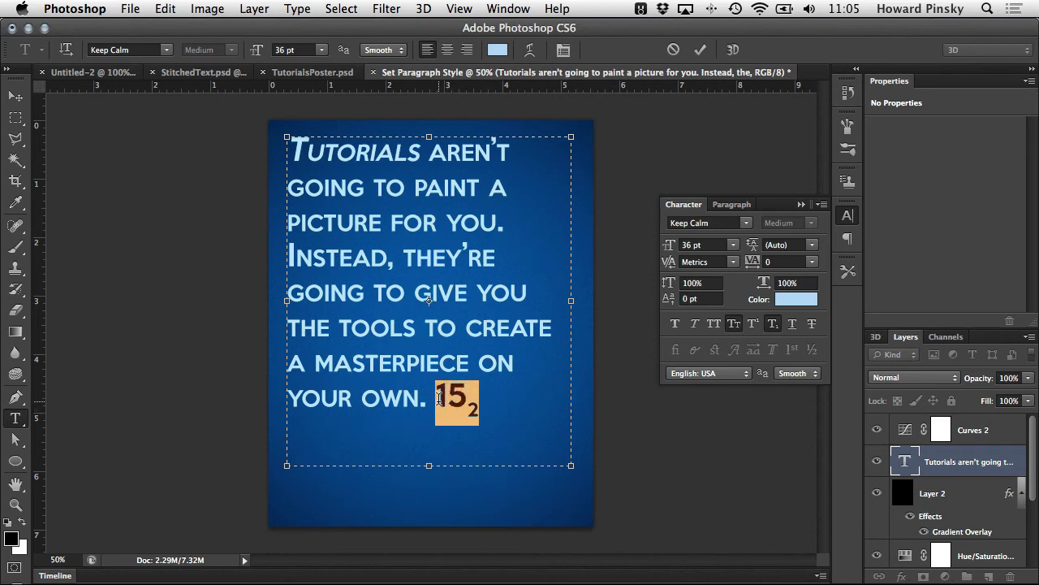
key("BackSpace")
key("ctrl+Return")
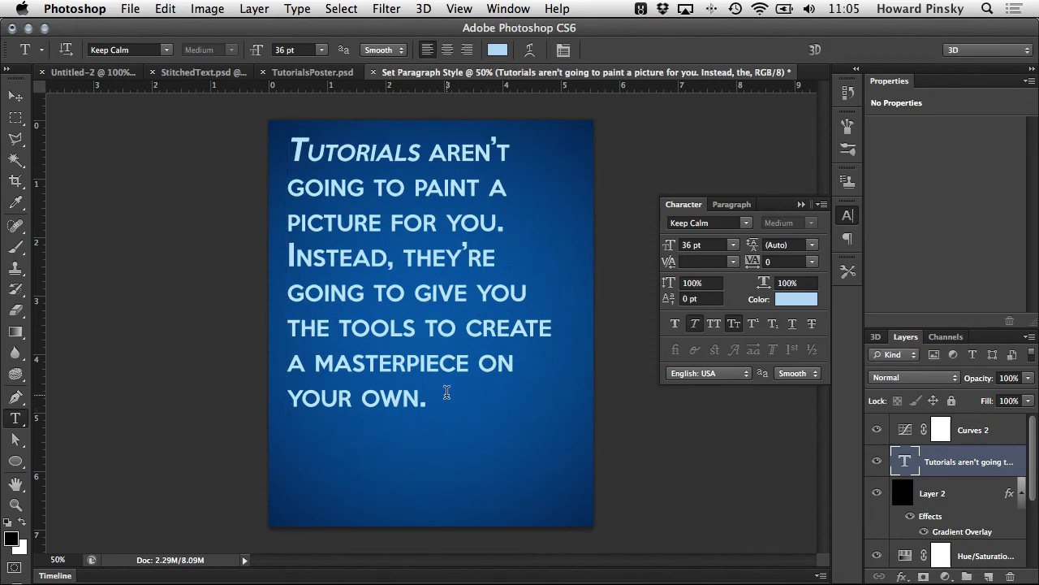
left_click_drag(428, 399, 364, 398)
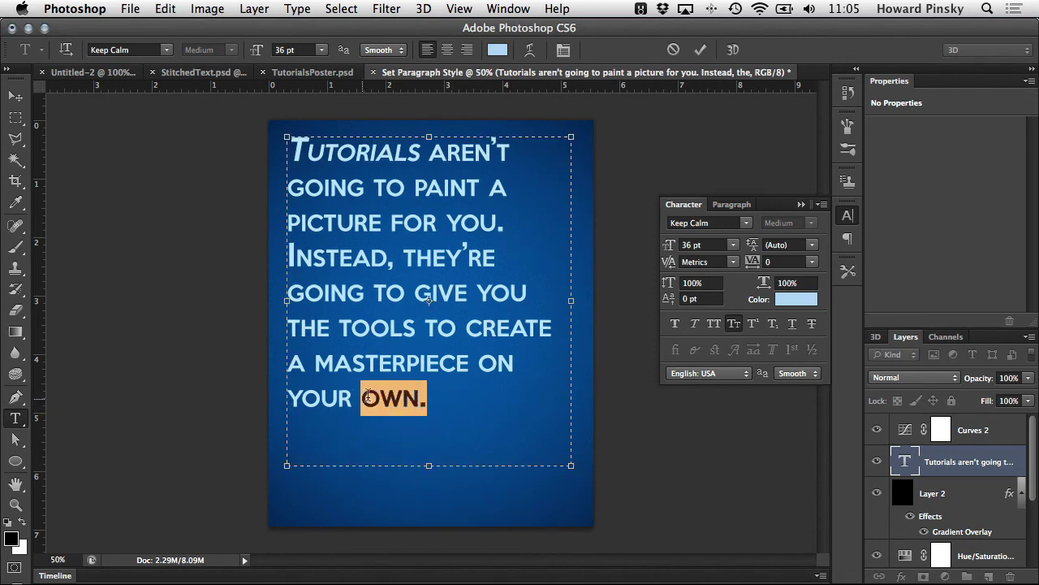
left_click(792, 323)
left_click(812, 324)
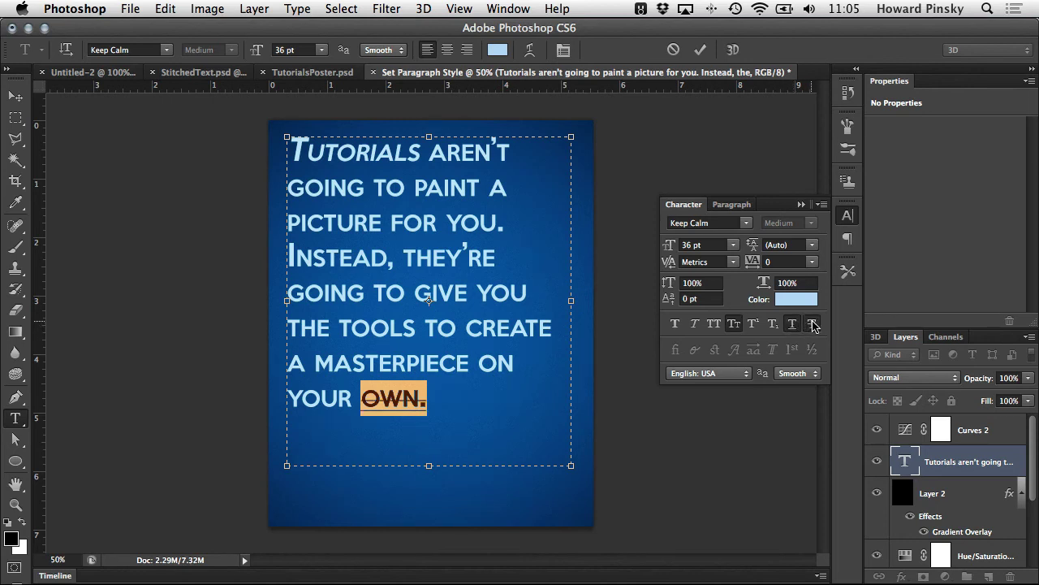
left_click(792, 324)
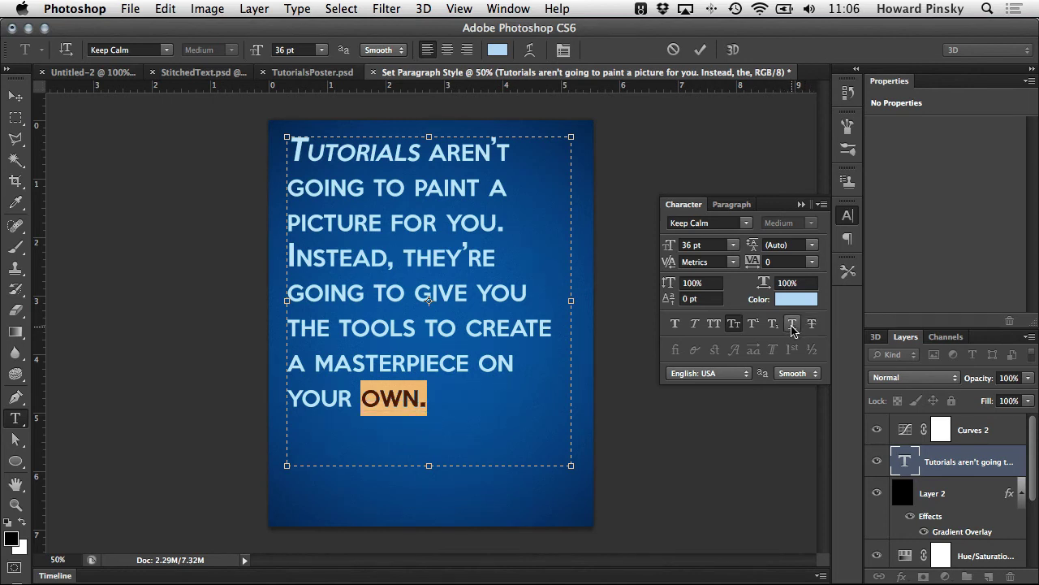
key("super+Return")
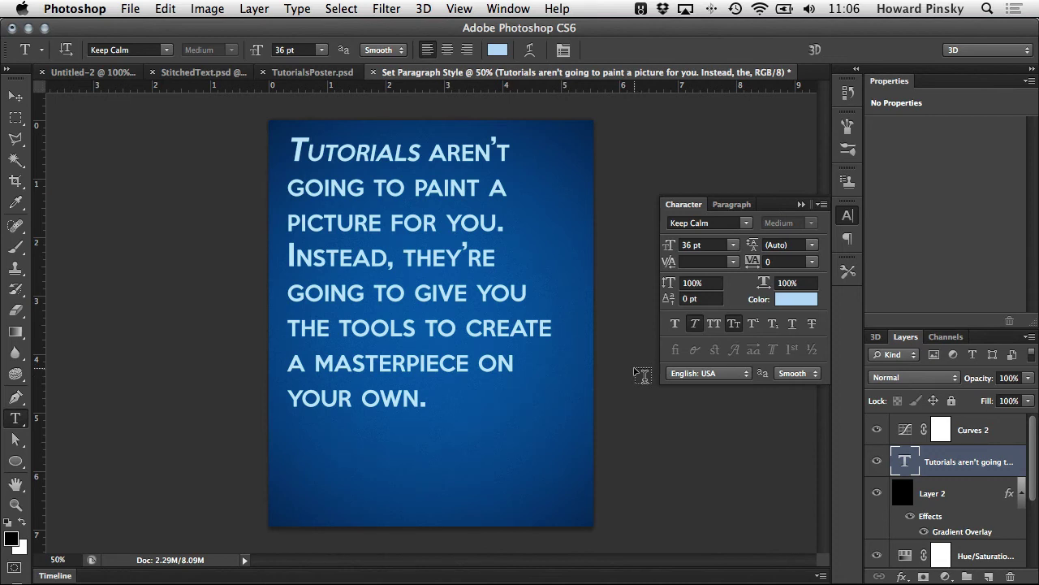
Insert a paragraph break before 'Instead' to split the quote into two paragraphs
left_click(724, 207)
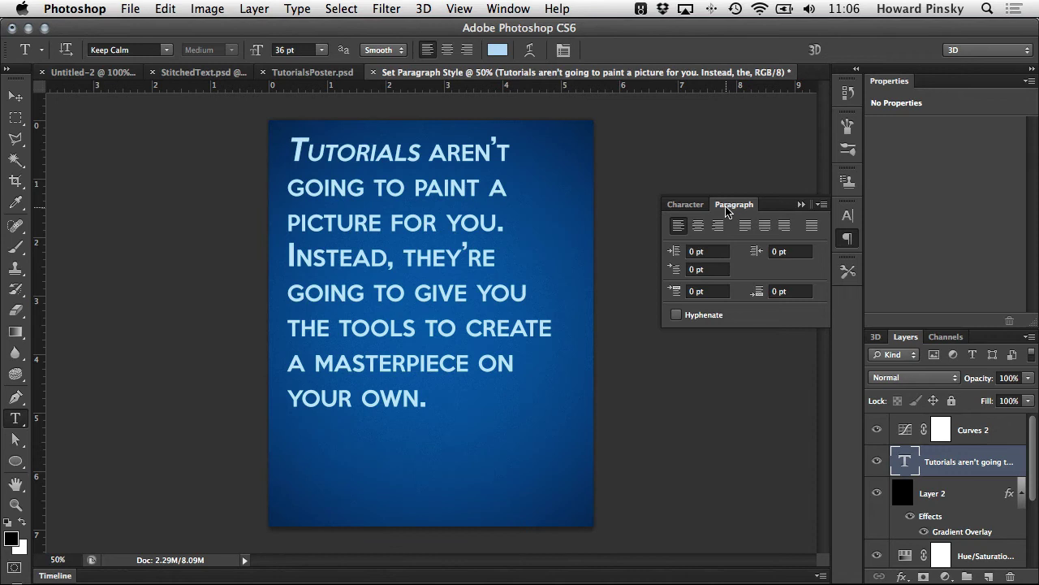
left_click(289, 258)
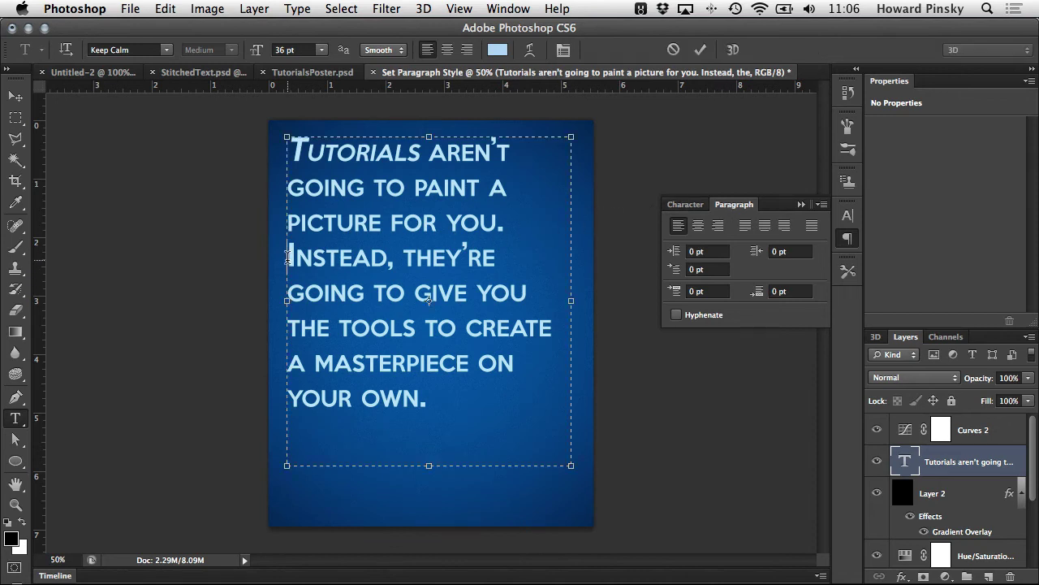
key("Return")
key("Return")
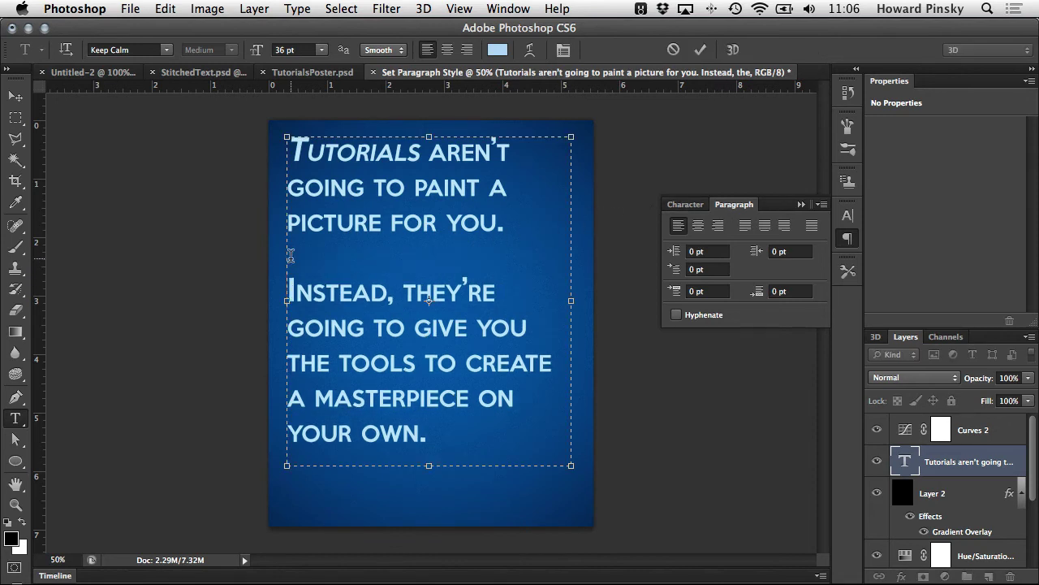
key("super+Return")
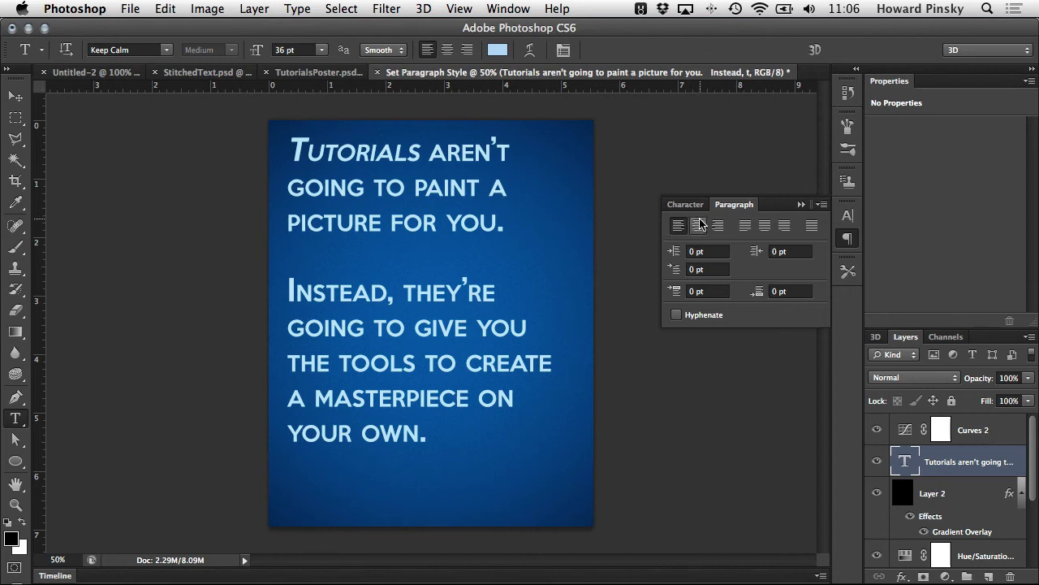
Try the right, center and justify alignments and hyphenation, then center the quote
left_click(722, 226)
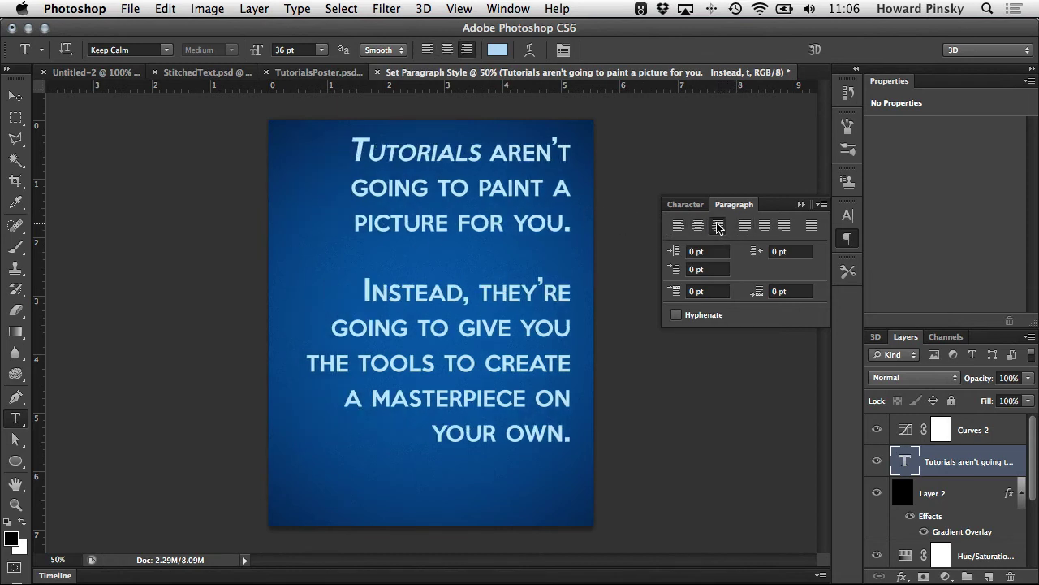
left_click(698, 226)
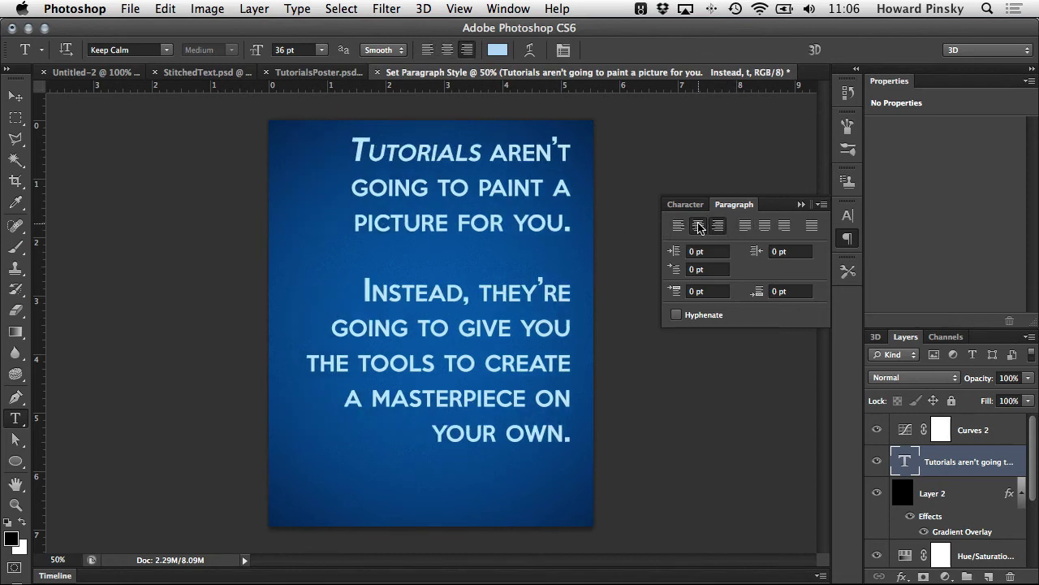
left_click(746, 231)
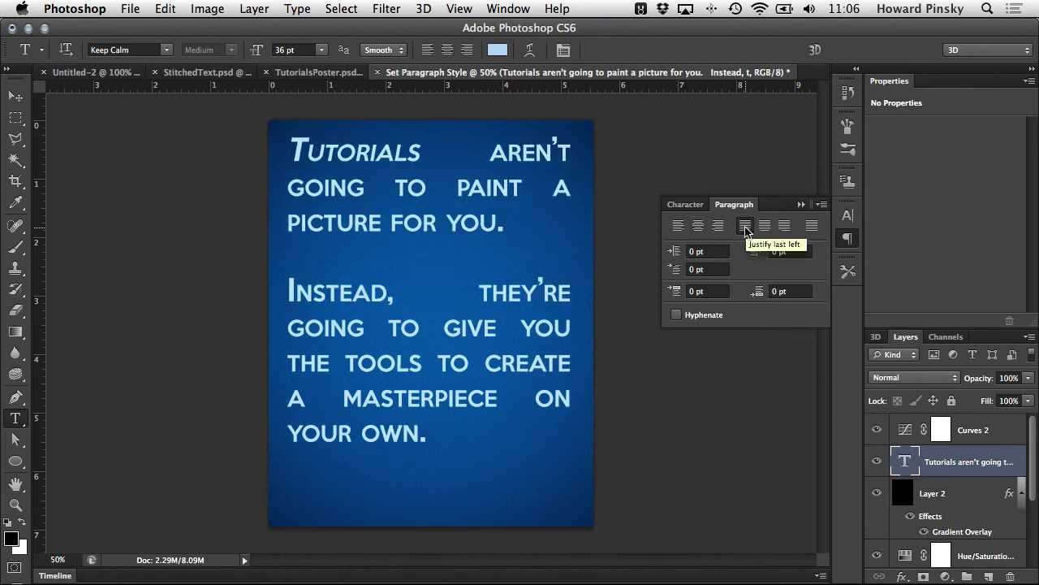
left_click(764, 227)
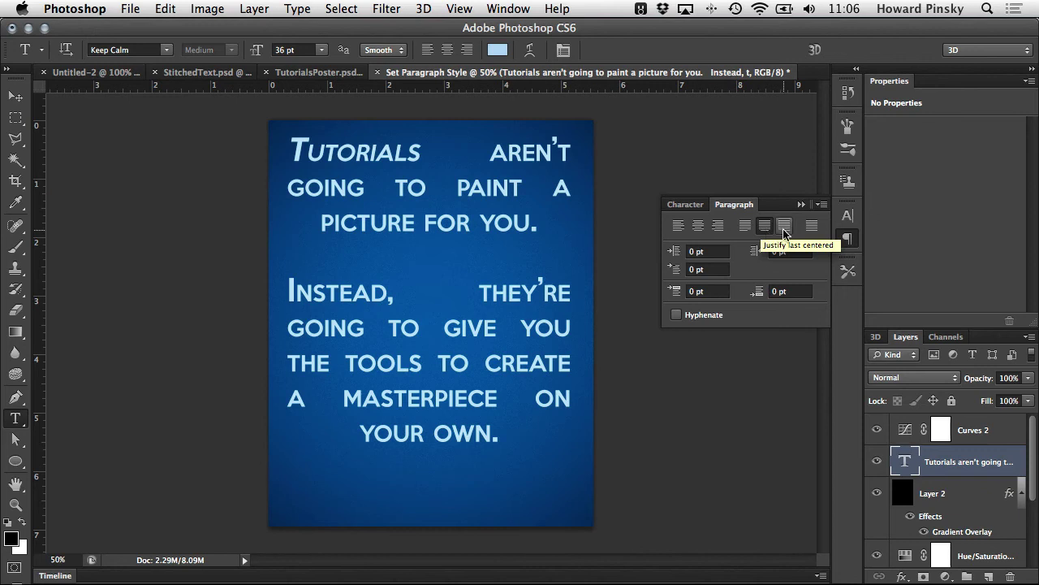
left_click(784, 229)
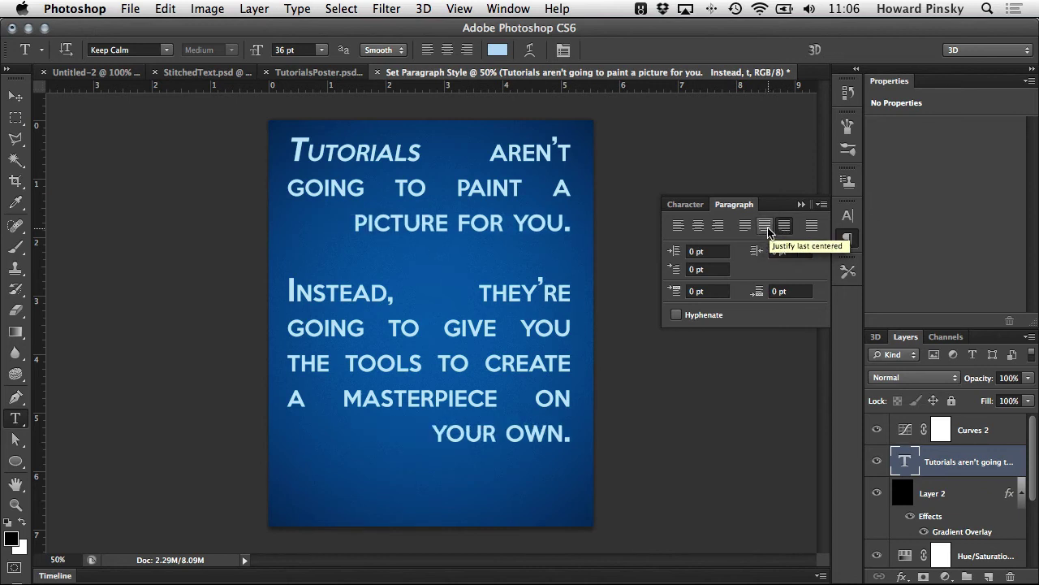
left_click(745, 227)
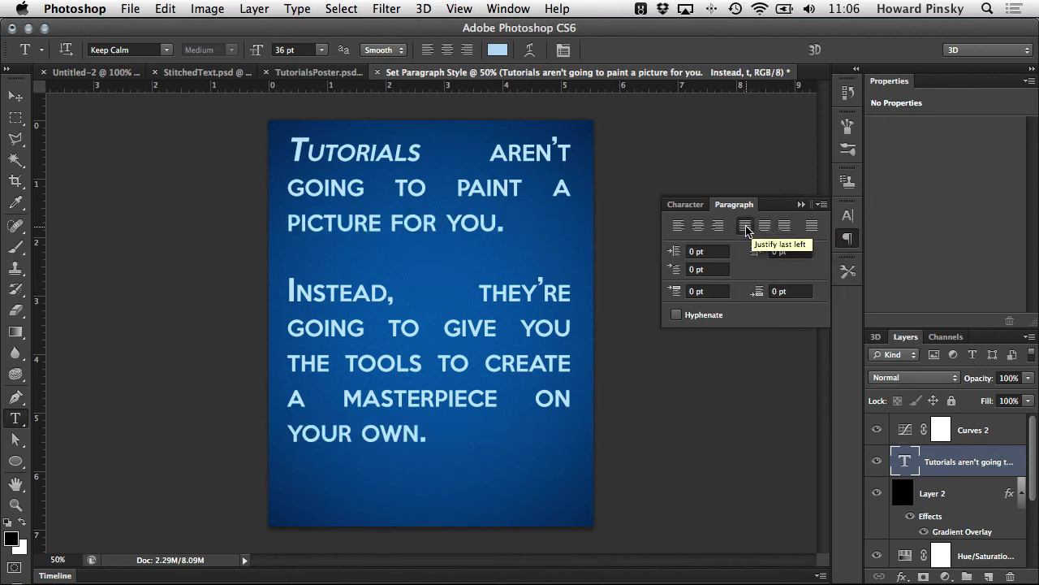
left_click(812, 226)
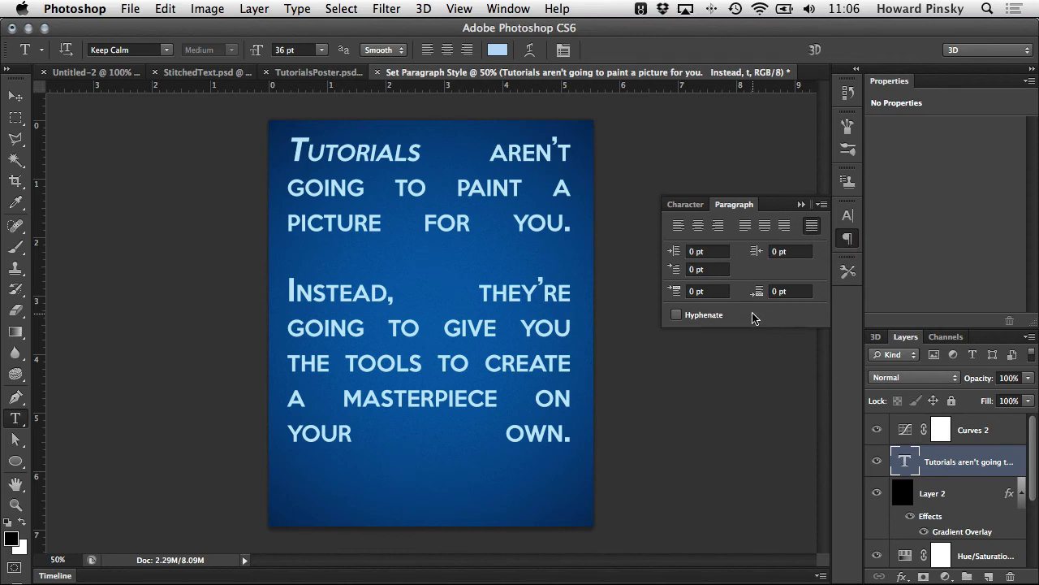
left_click(677, 316)
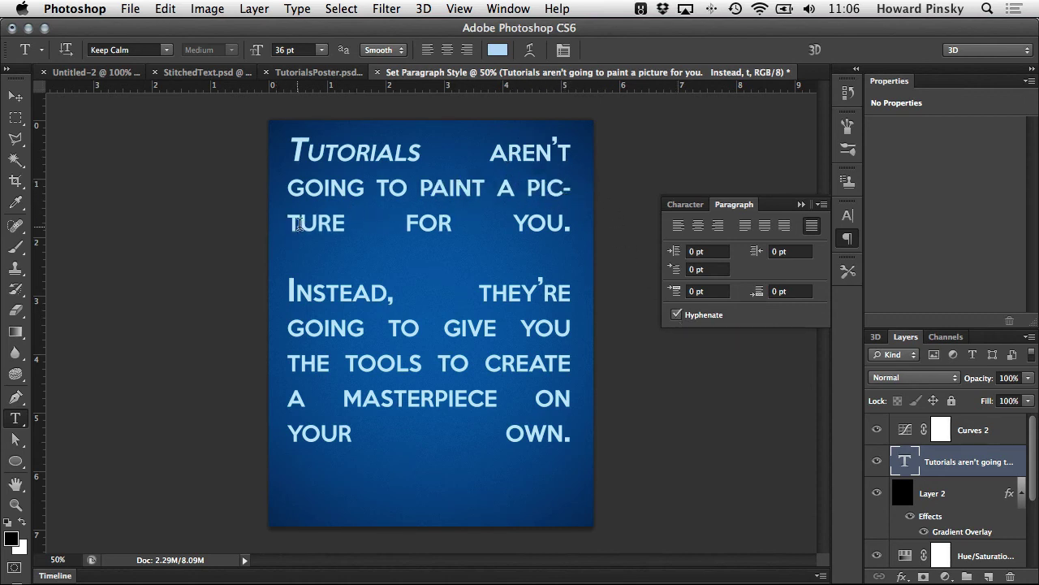
left_click(678, 316)
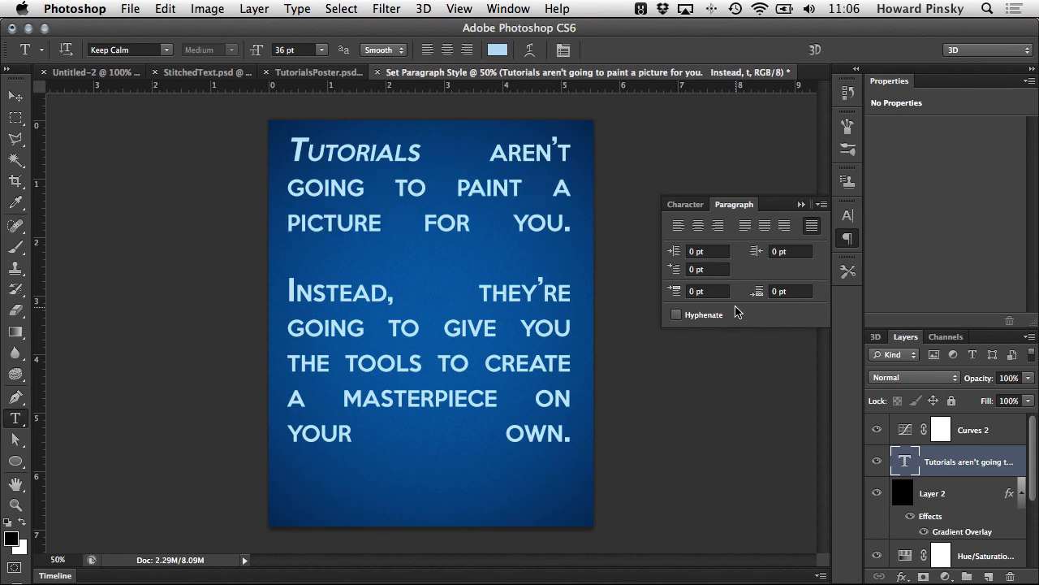
left_click(697, 226)
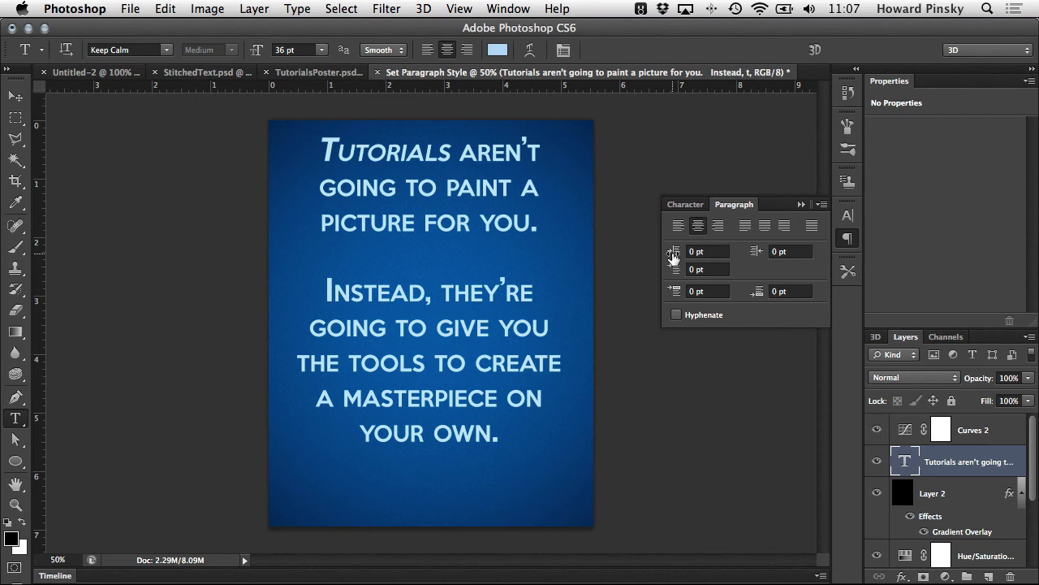
Left-align the quote and experiment with its left indent, including a 0.5 pt value
left_click_drag(675, 254, 674, 254)
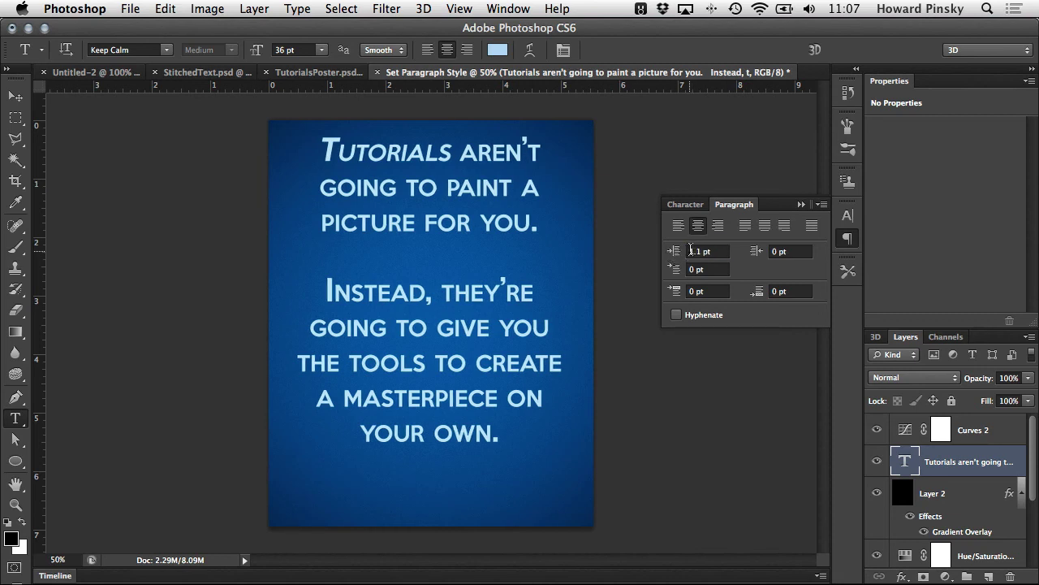
left_click(677, 225)
left_click(700, 251)
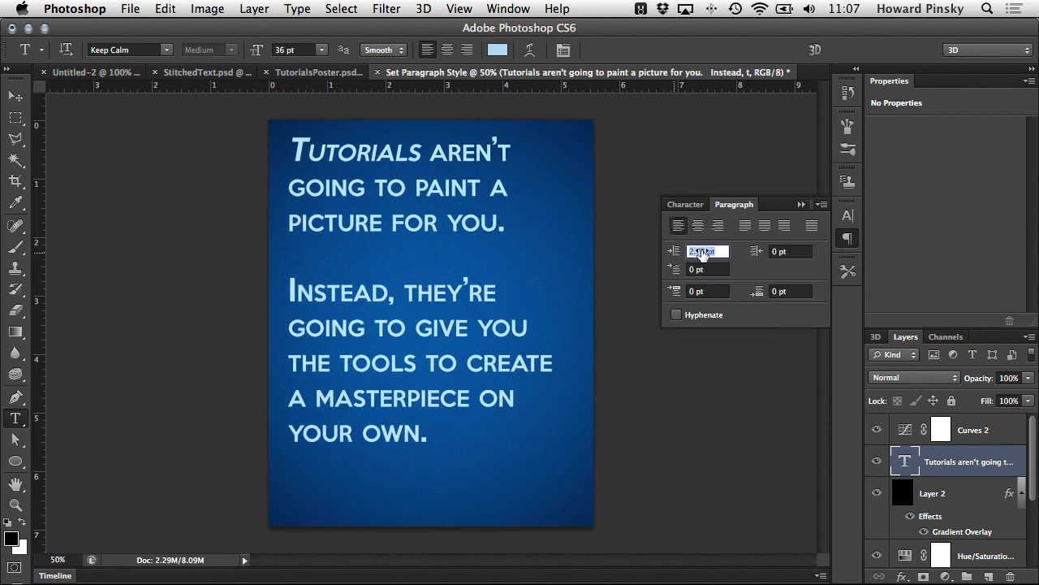
type("0.5")
key("Return")
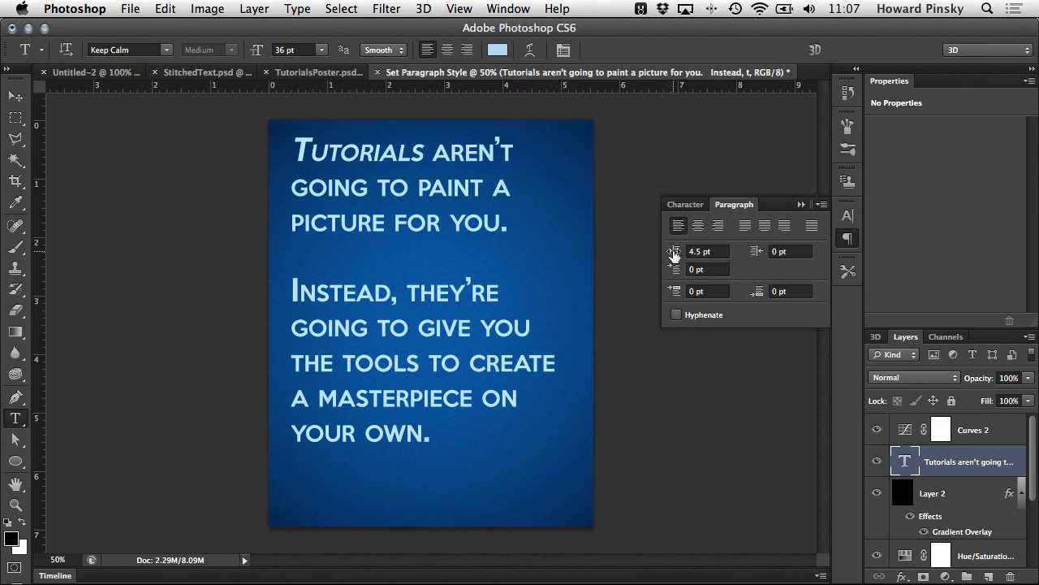
left_click_drag(293, 146, 518, 231)
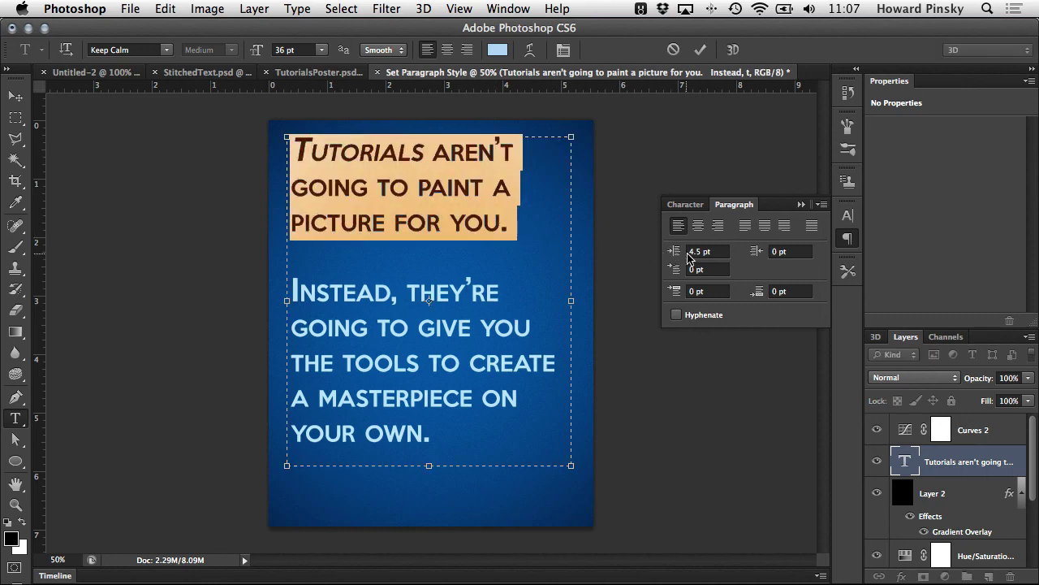
left_click_drag(689, 257, 785, 251)
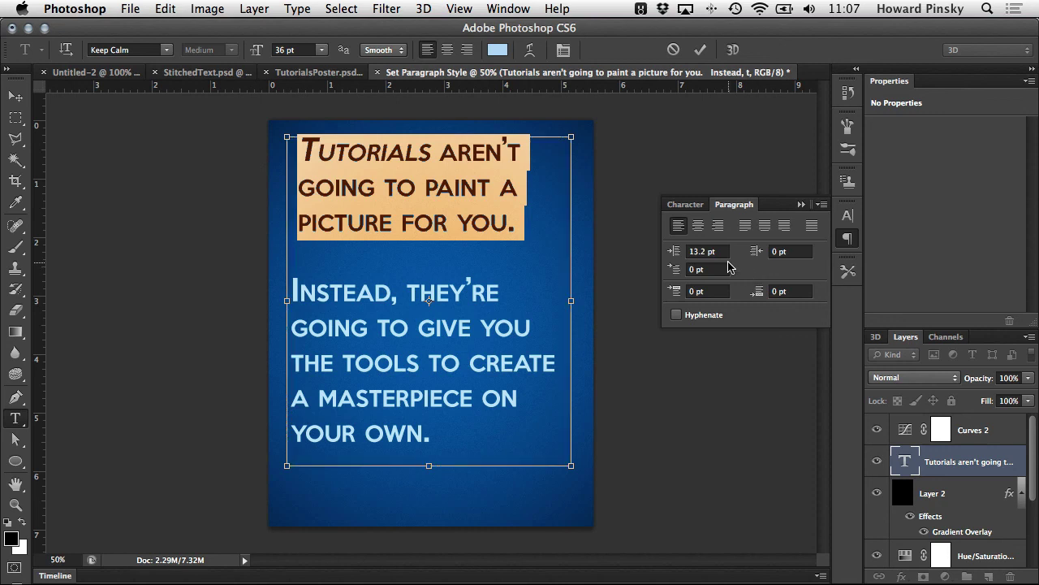
key("Escape")
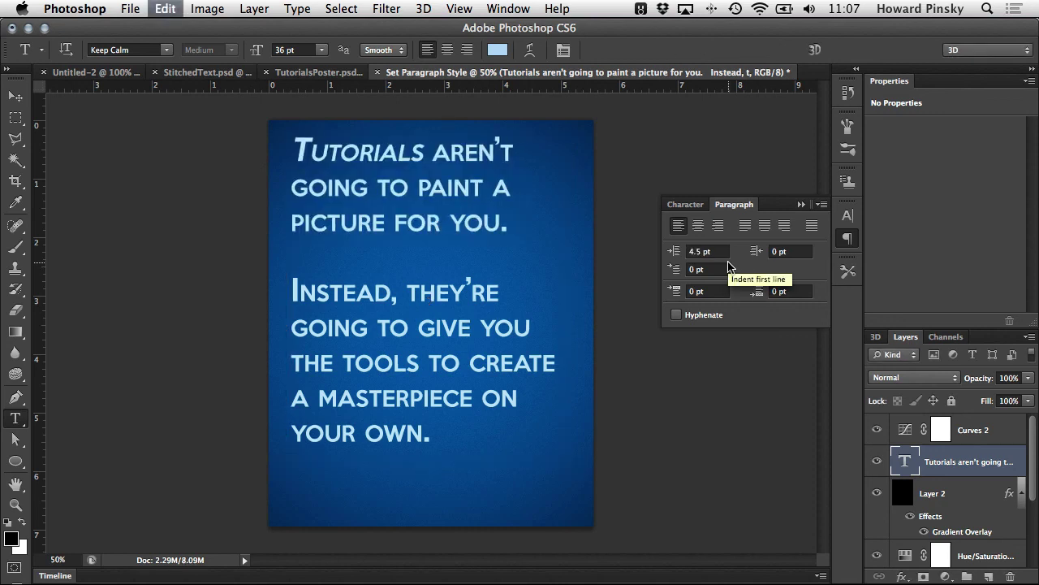
Set 1.1 pt left indent, 19.3 pt first-line indent and 5.4 pt paragraph spacing
left_click_drag(689, 276, 832, 271)
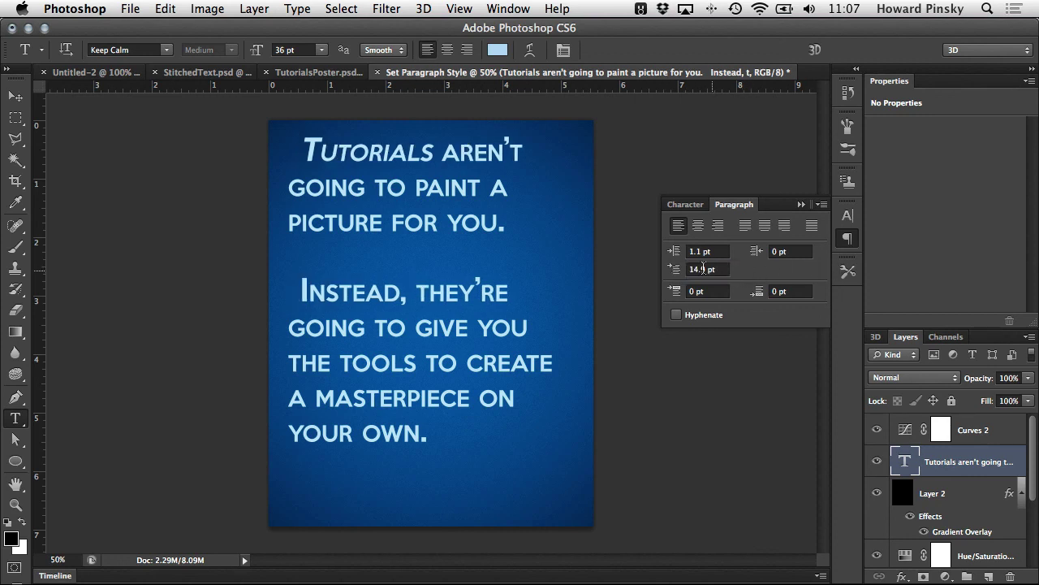
left_click_drag(675, 272, 745, 271)
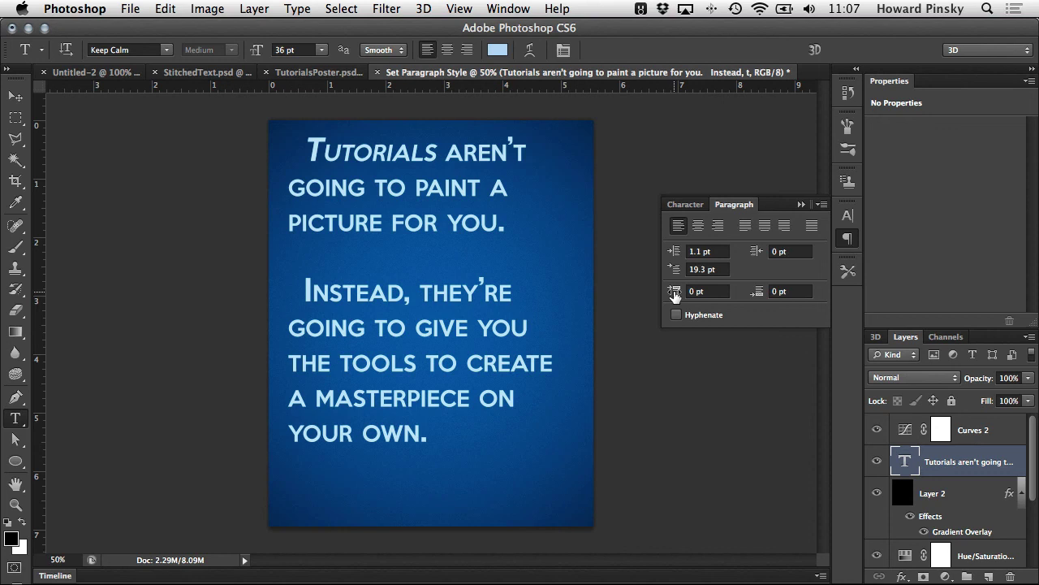
left_click_drag(675, 295, 821, 298)
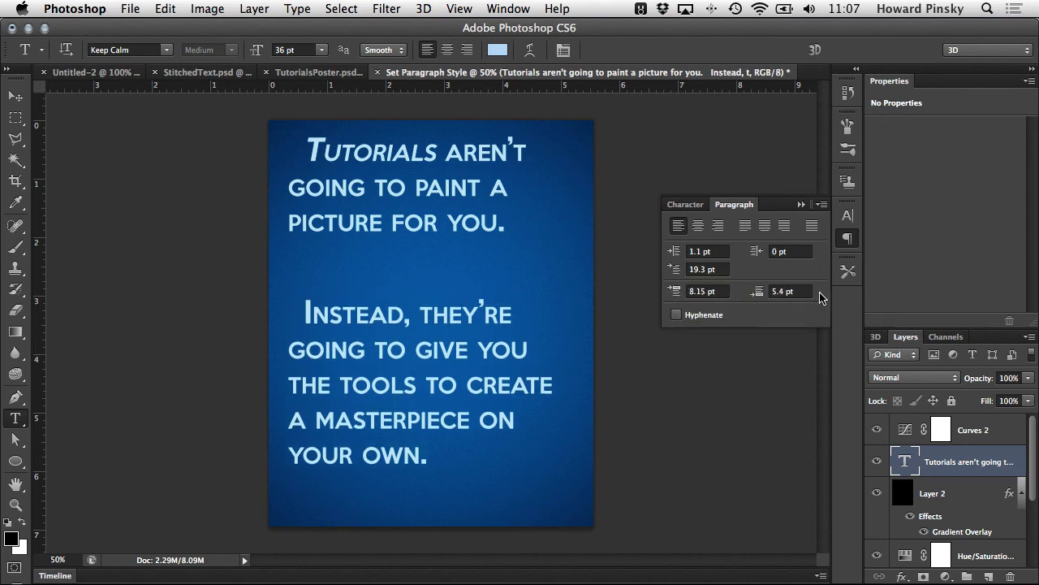
left_click_drag(675, 295, 603, 290)
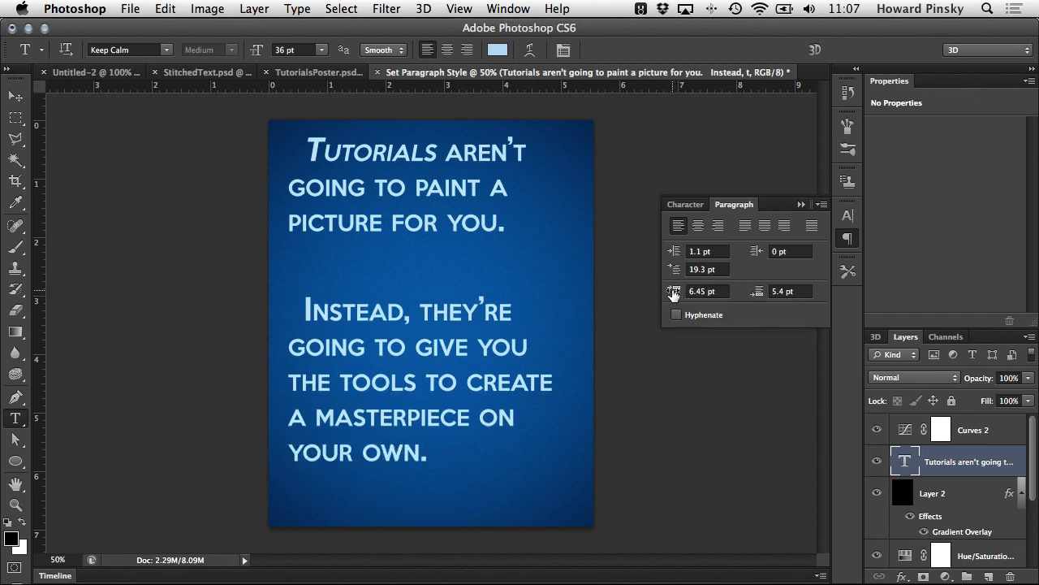
left_click_drag(674, 294, 665, 294)
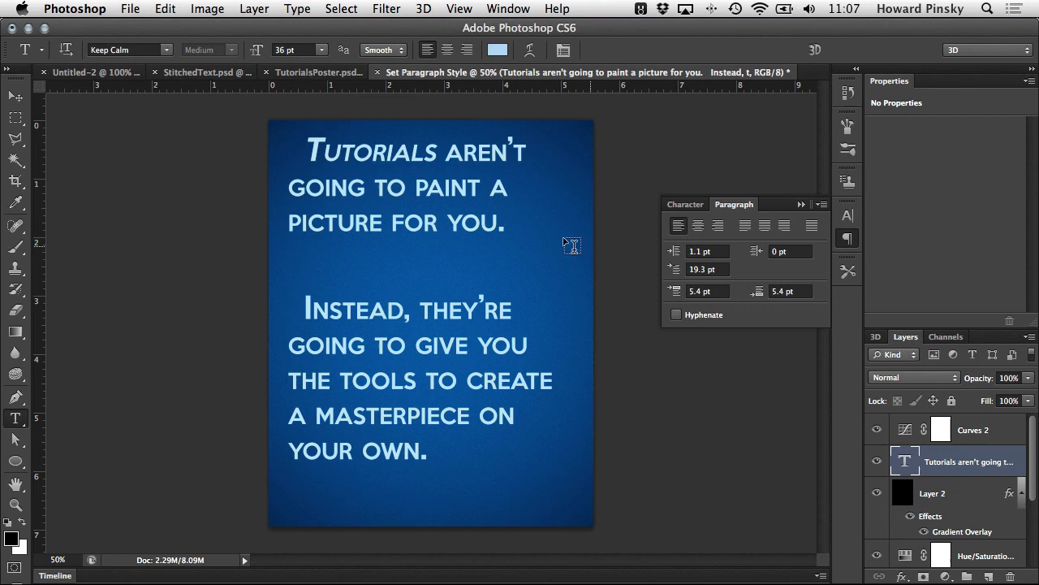
left_click(16, 98)
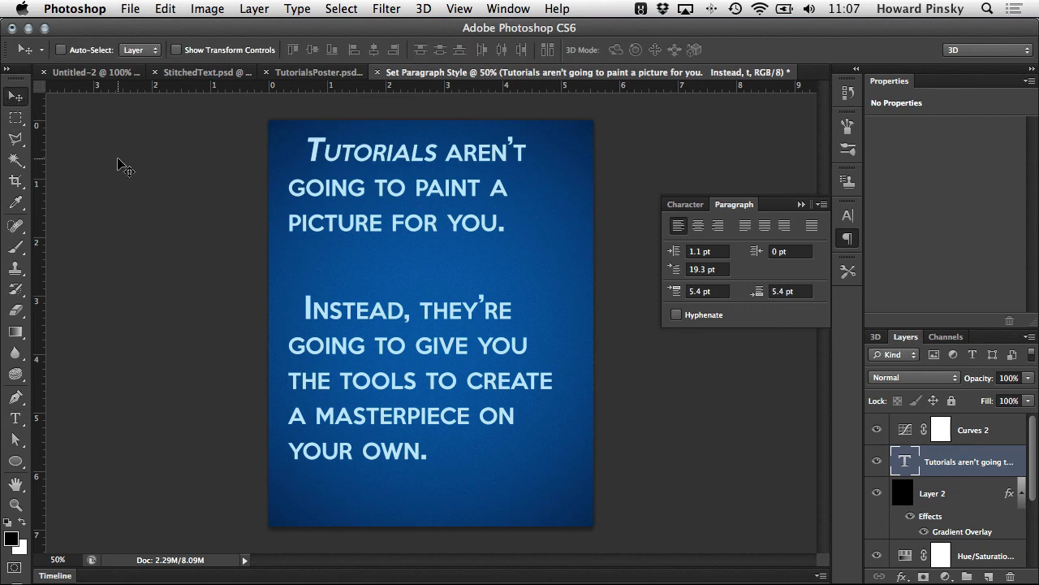